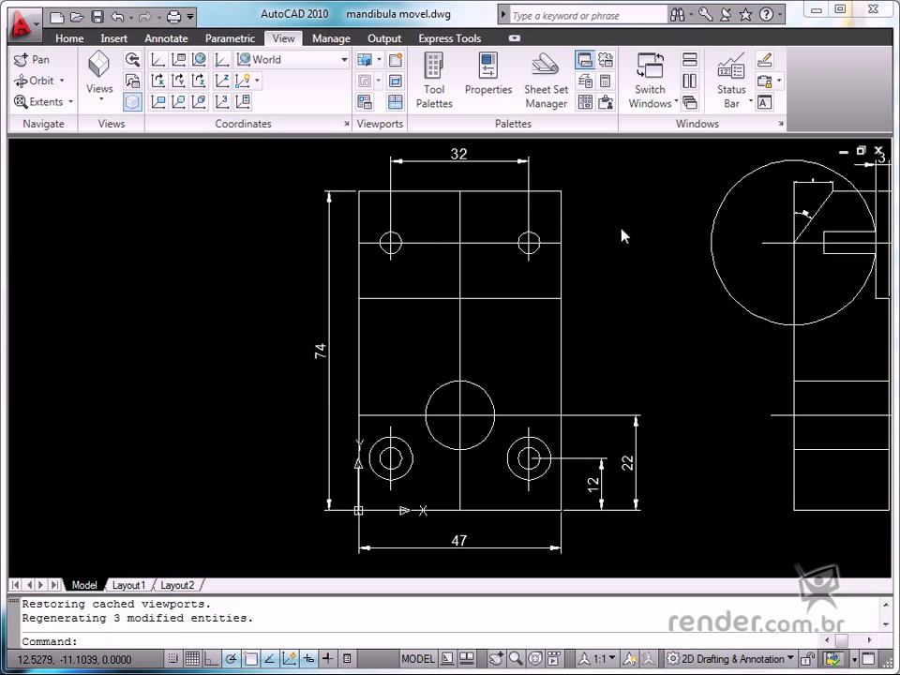
- Select the vertical 74 dimension, then clear the selection
left_click(329, 318)
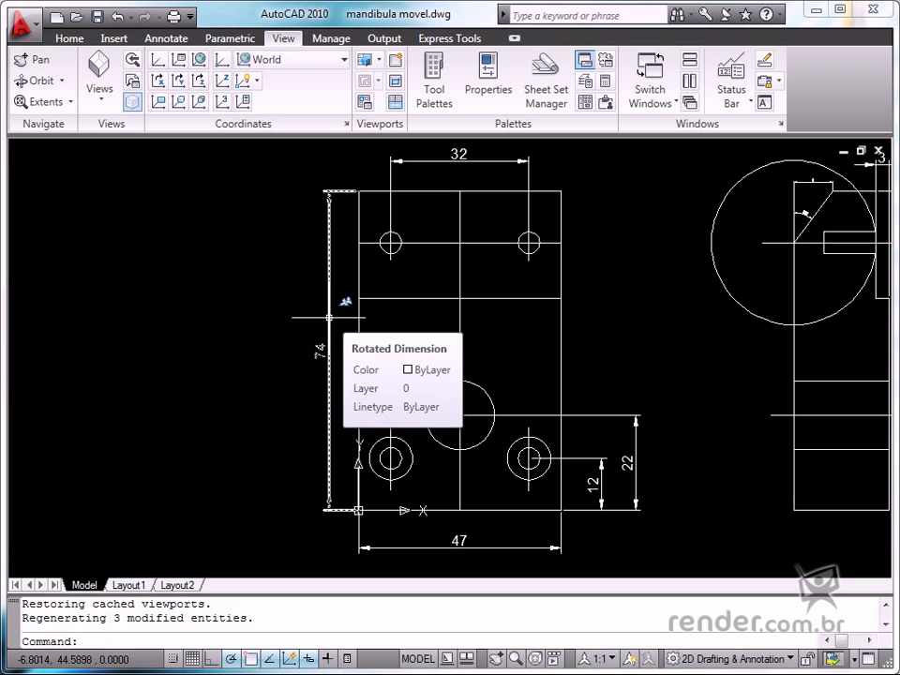
key("Escape")
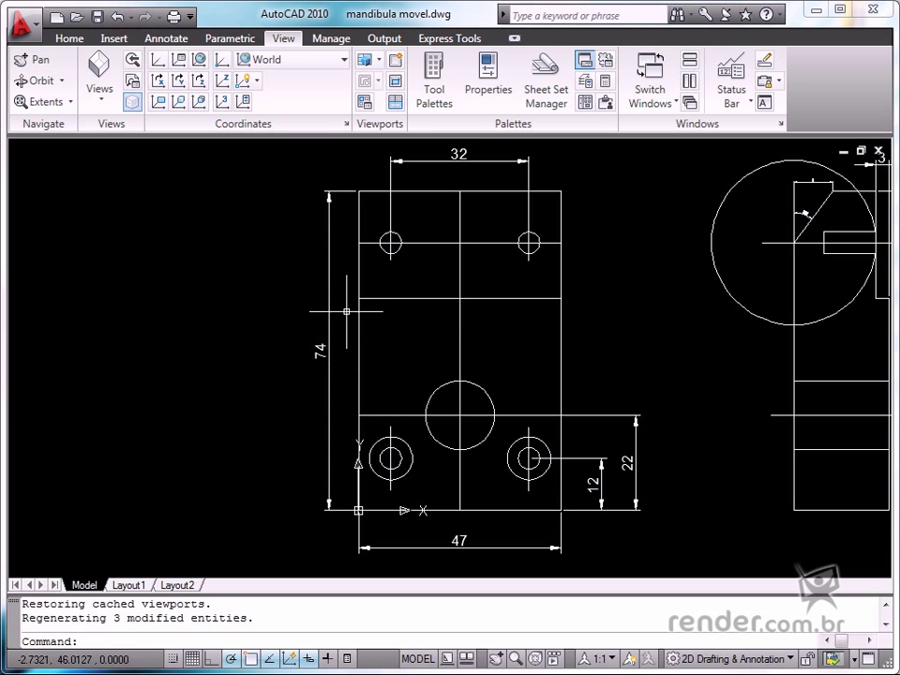
left_click(329, 375)
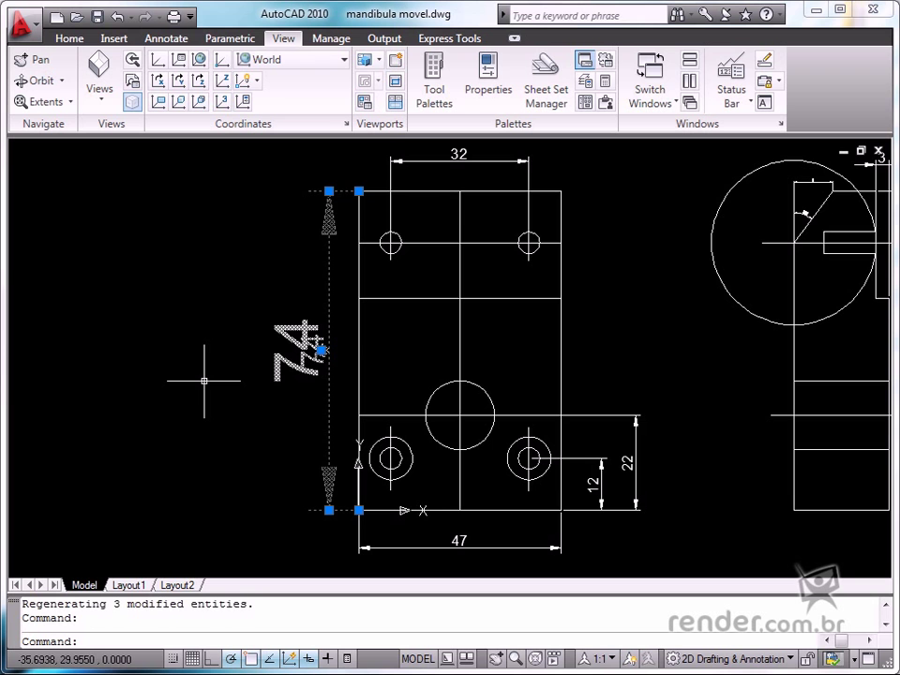
key("Escape")
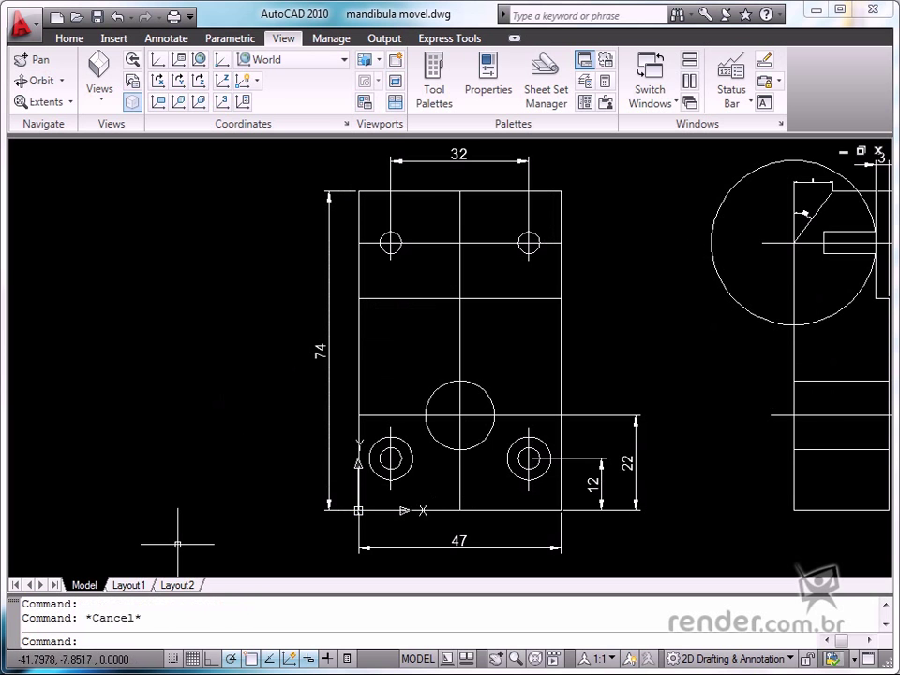
- Switch to Layout1 and center the circular detail view on screen
left_click(120, 589)
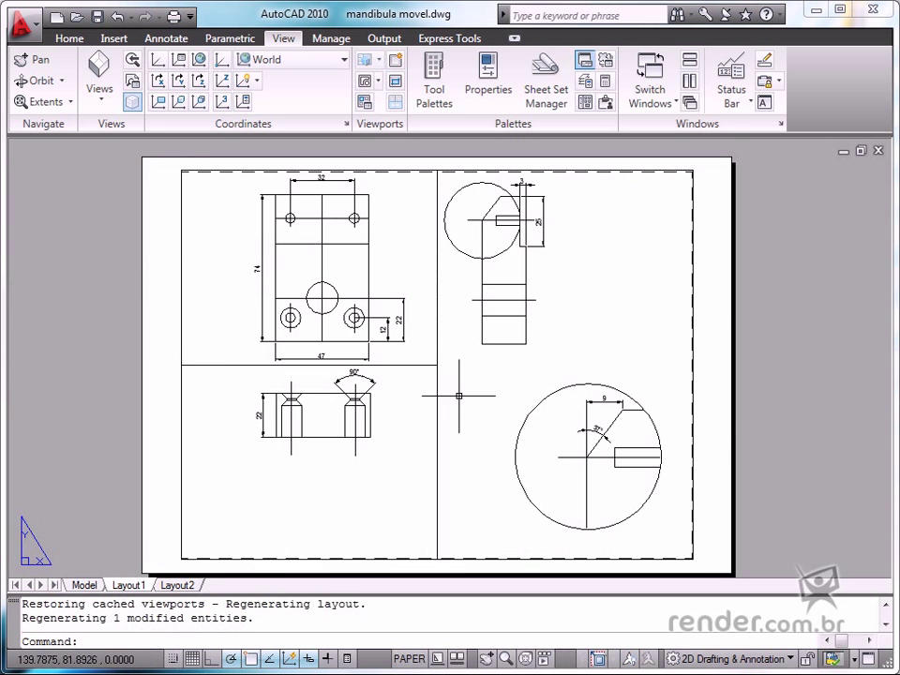
scroll(729, 418, "up", 2)
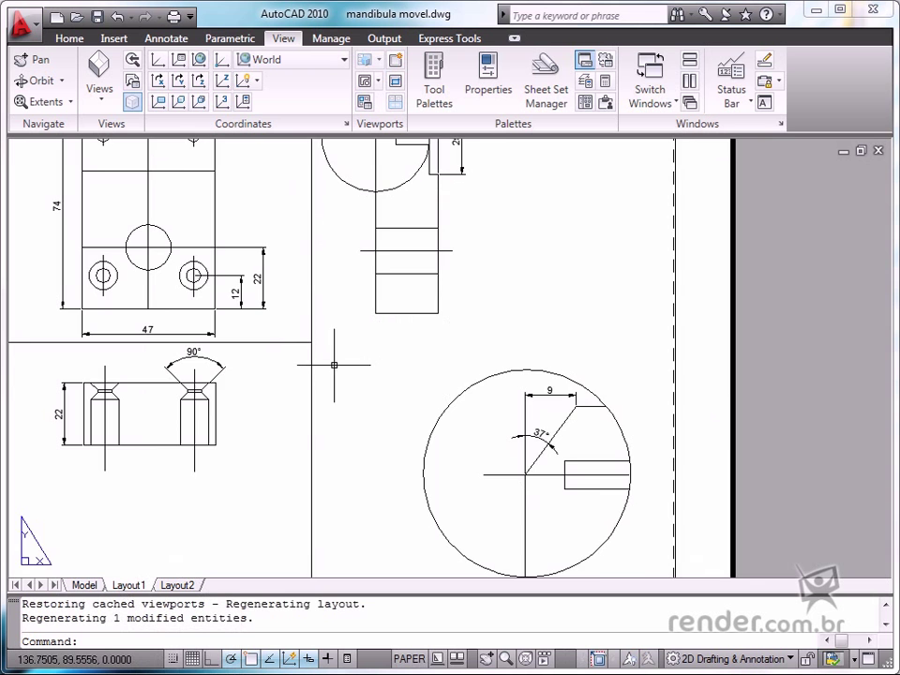
middle_click_drag(322, 374, 424, 451)
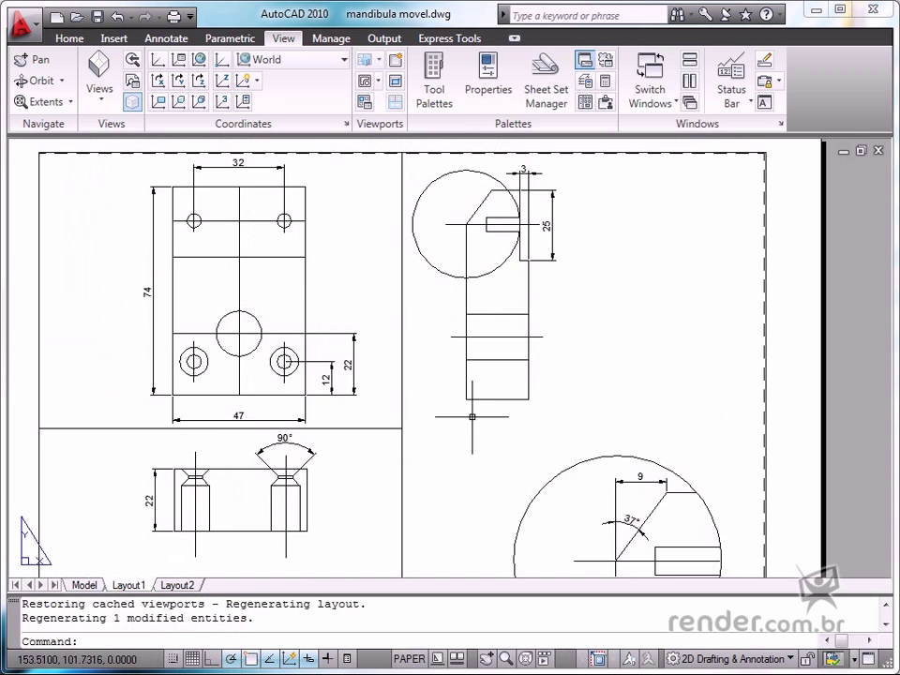
middle_click_drag(451, 445, 355, 366)
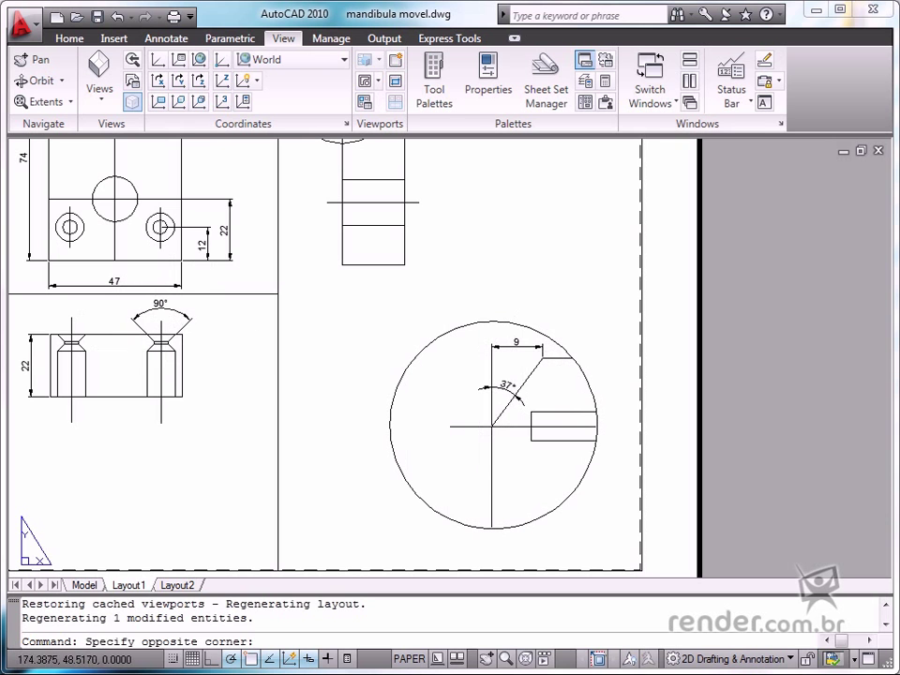
- Activate the right viewport for model editing, then return to paper space
double_click(407, 432)
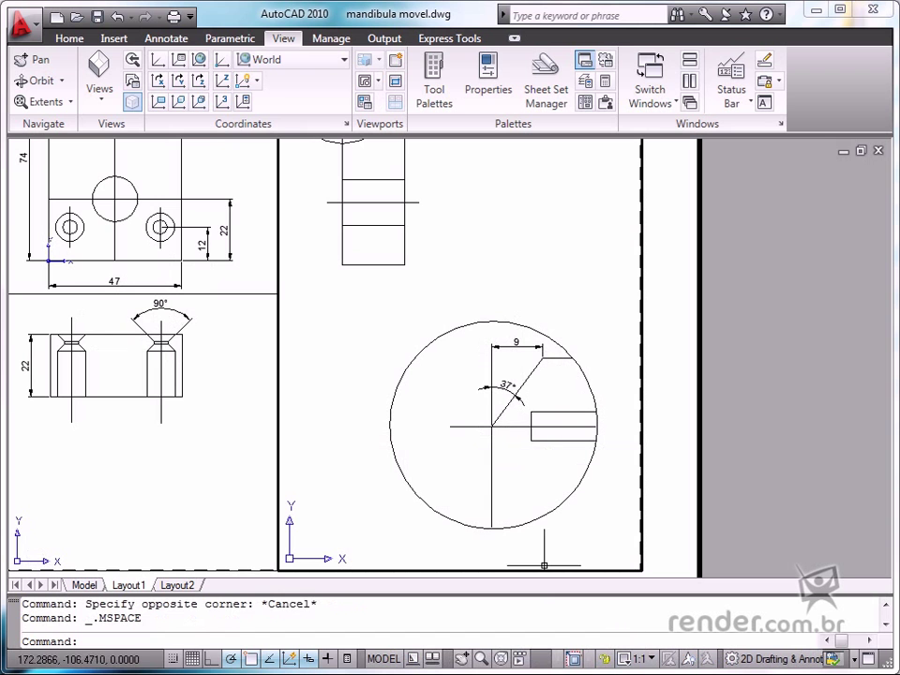
left_click(494, 495)
left_click(436, 514)
left_click(436, 515)
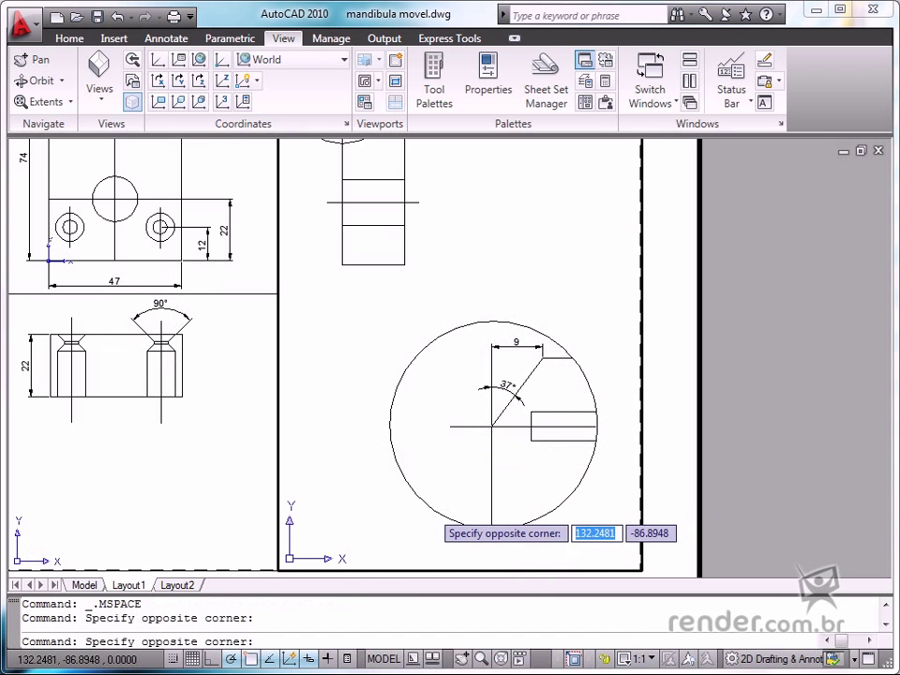
key("Escape")
key("Escape")
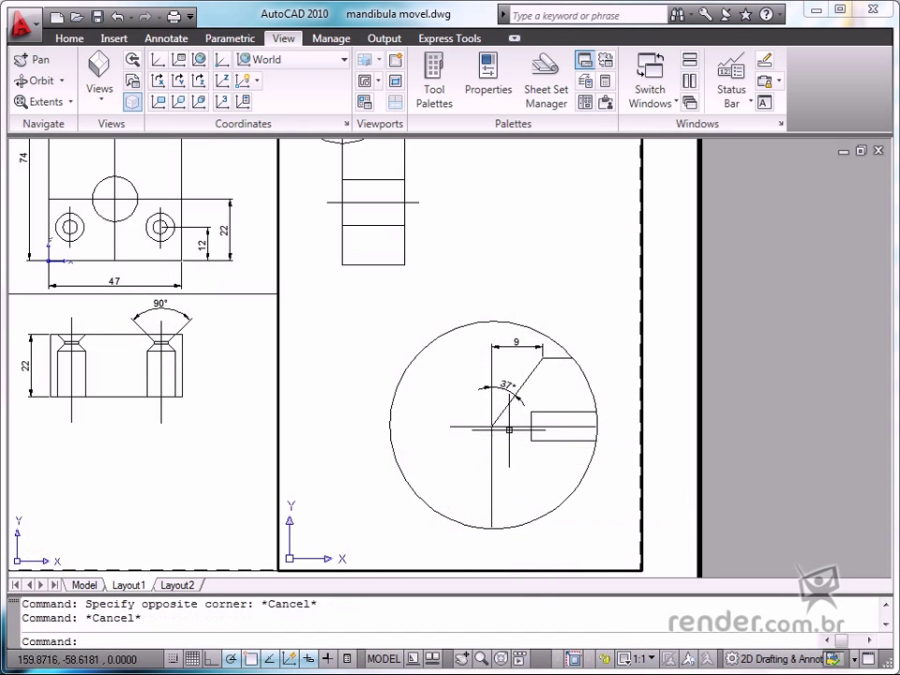
double_click(677, 422)
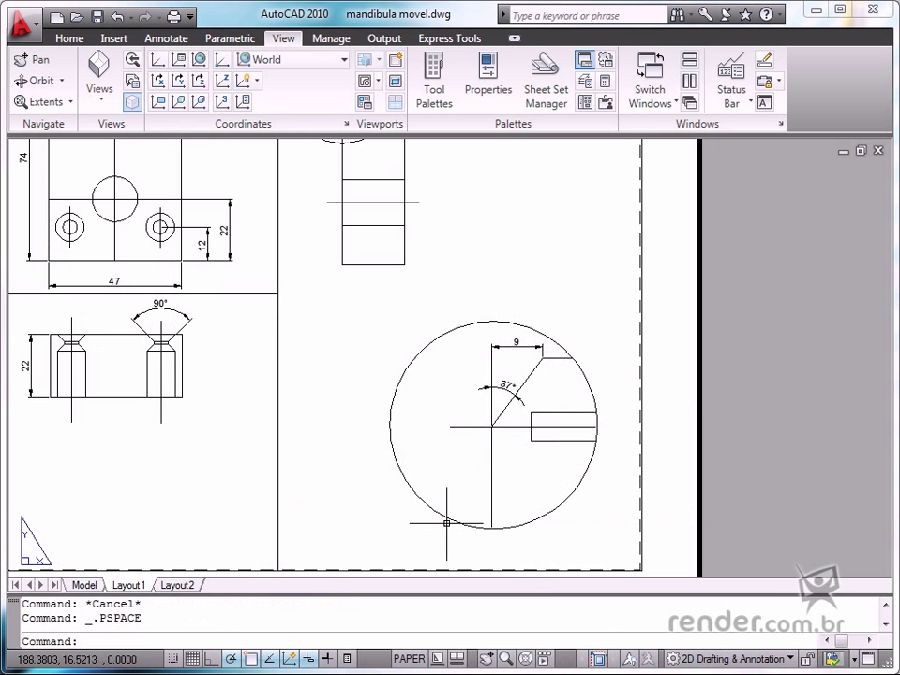
- Reactivate the right viewport in Layout1 and check its viewport scale, leaving it at 1:1
left_click(87, 585)
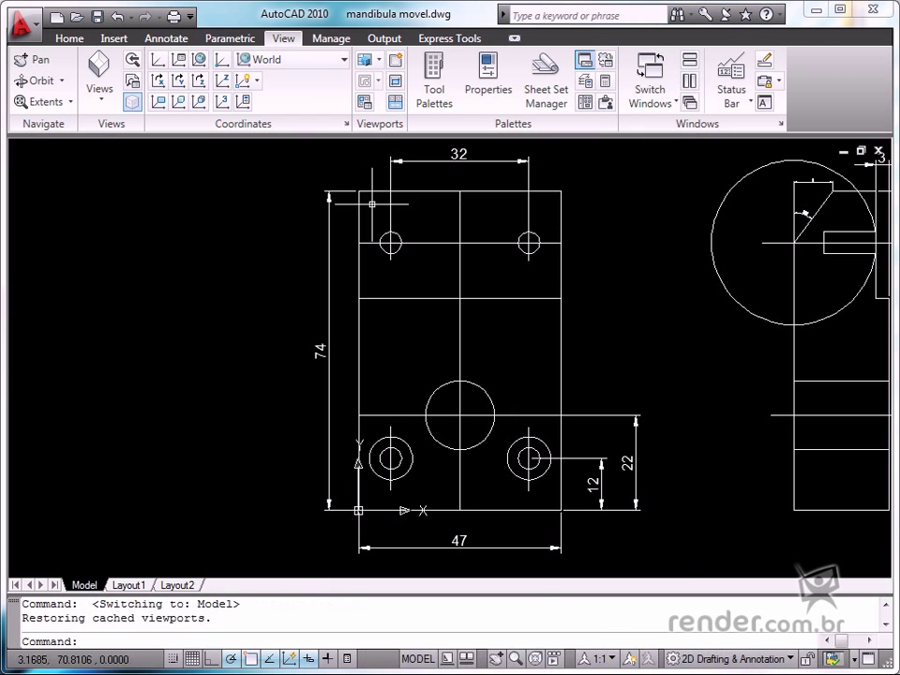
left_click(145, 587)
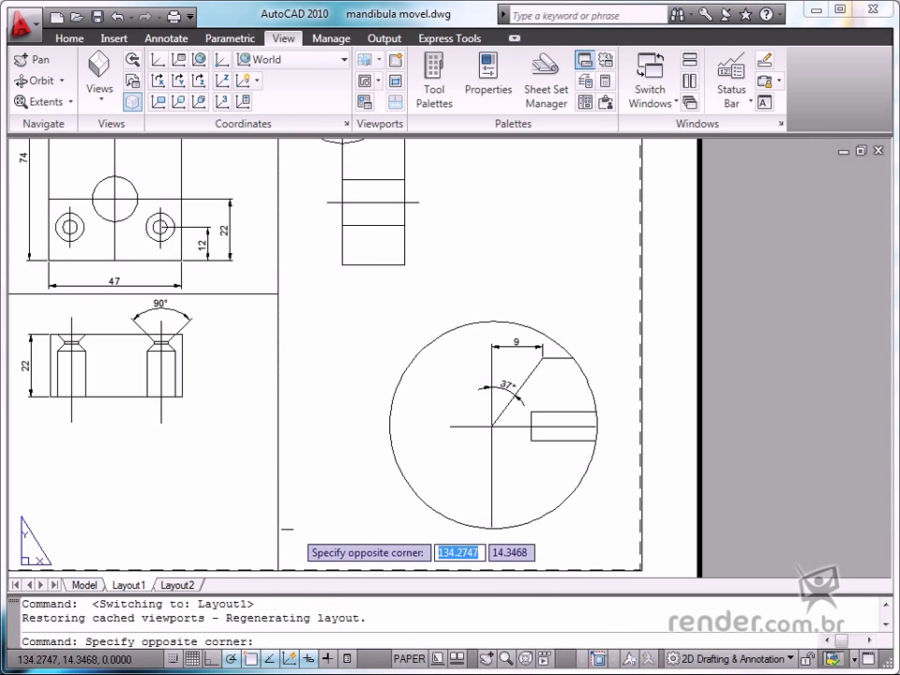
double_click(296, 527)
key("Escape")
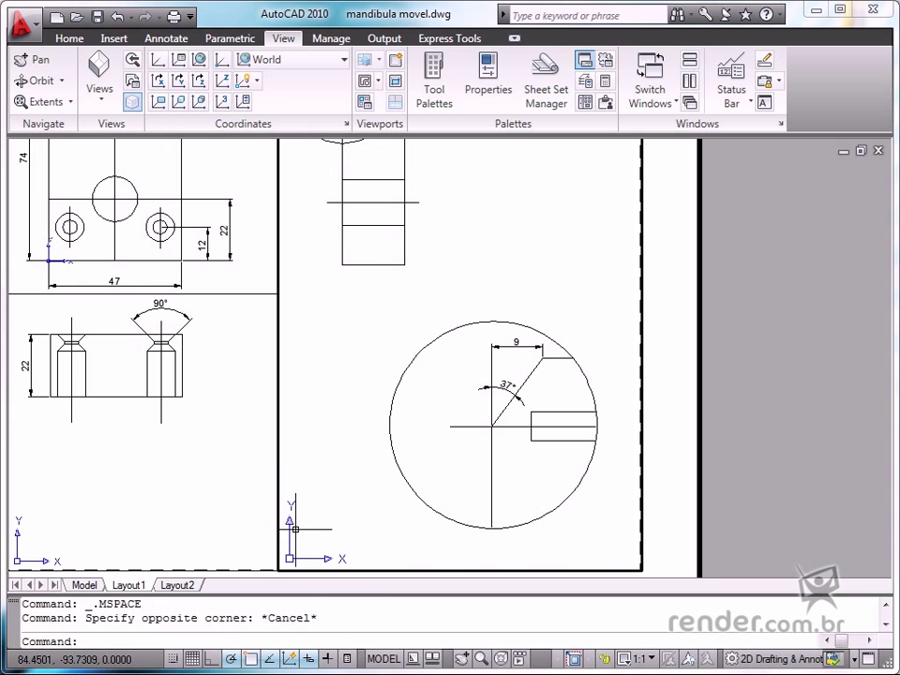
left_click(649, 661)
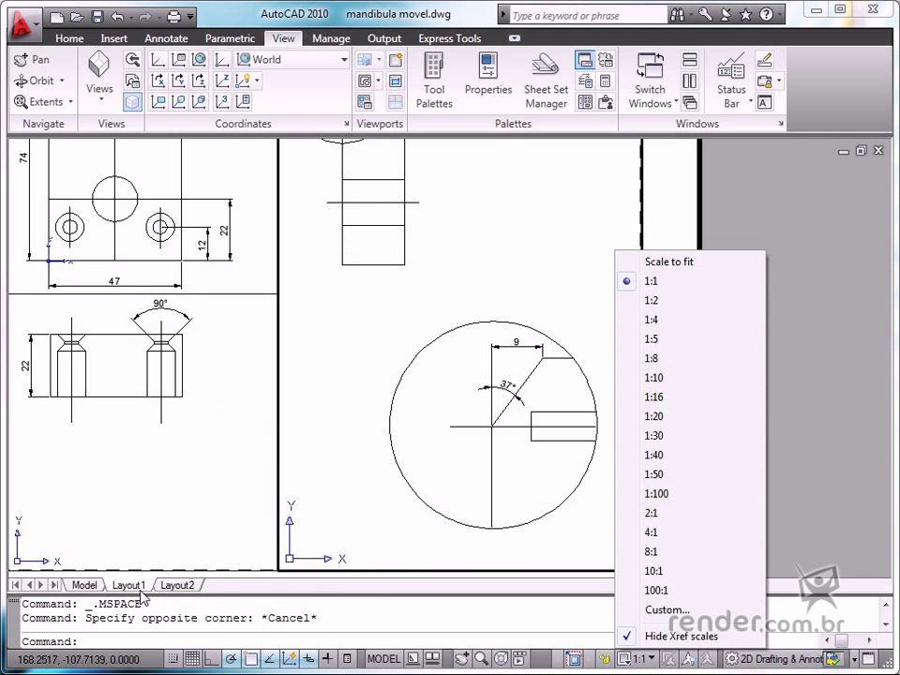
left_click(630, 280)
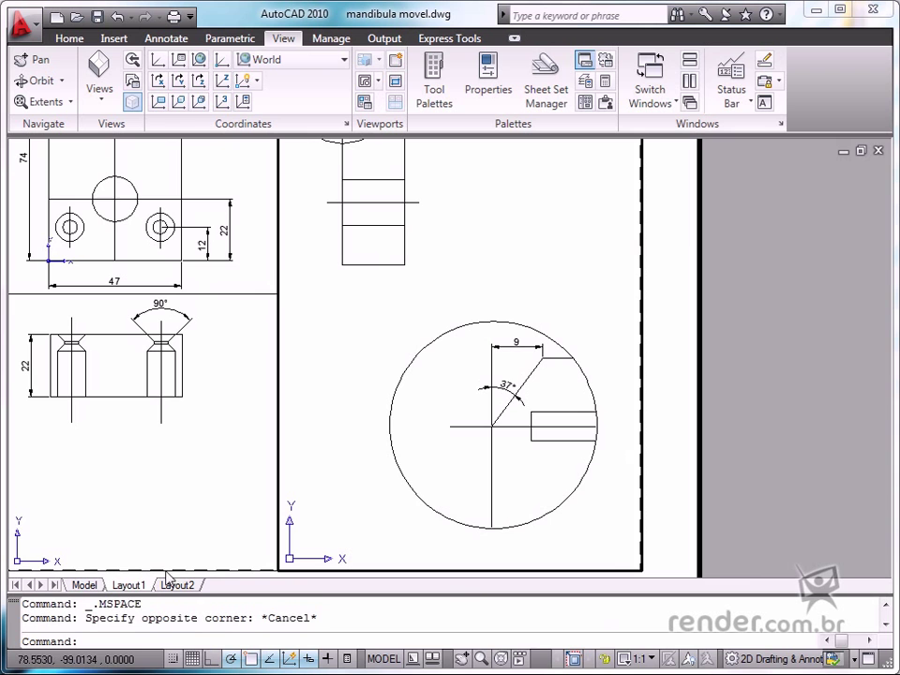
- In Model space, window-select the angle dimensions and open their Annotative scale list in Properties
left_click(86, 585)
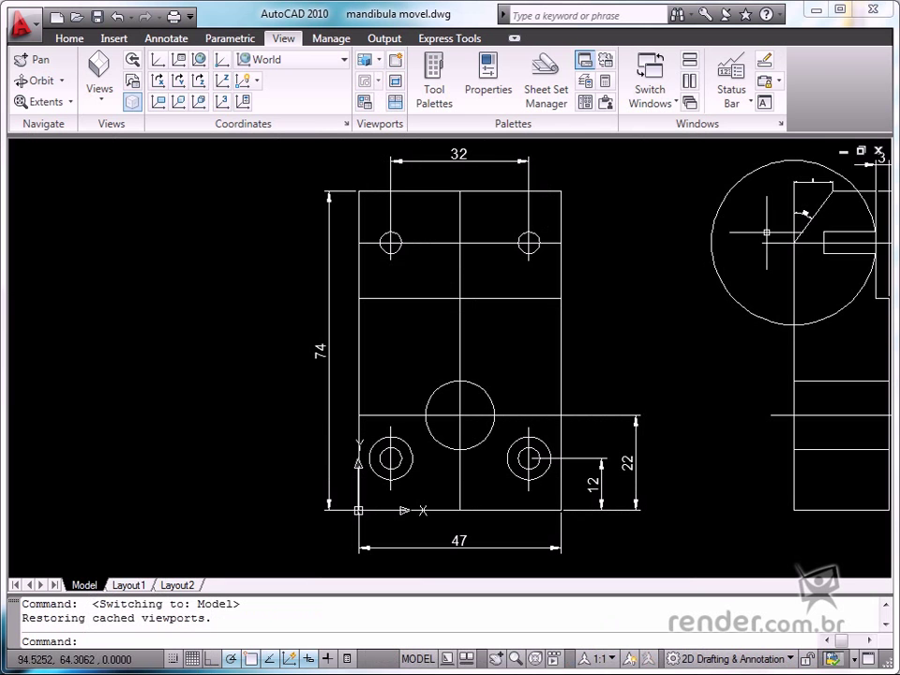
left_click(809, 177)
left_click(779, 219)
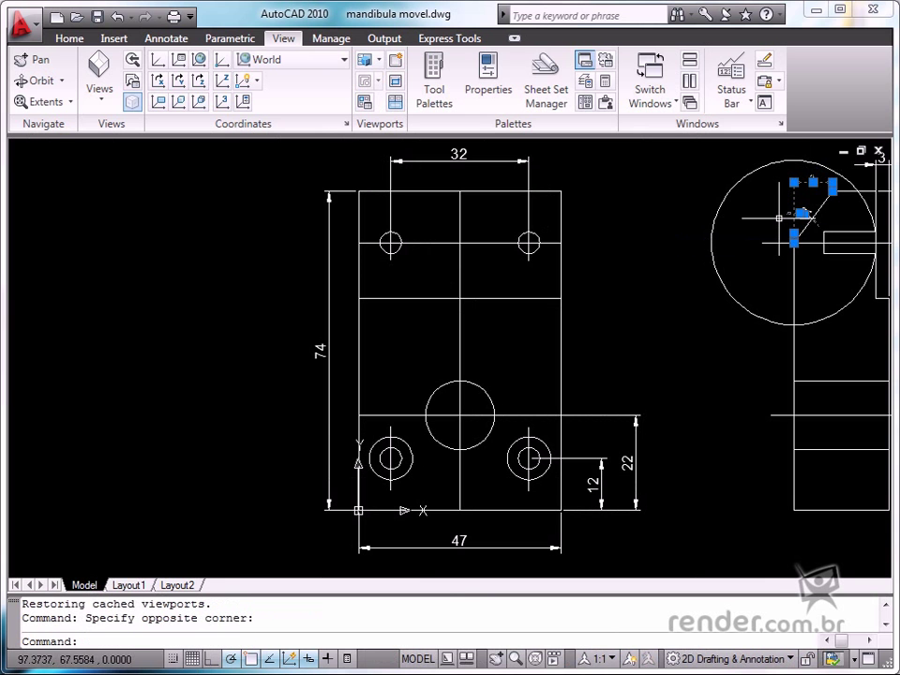
type("proper")
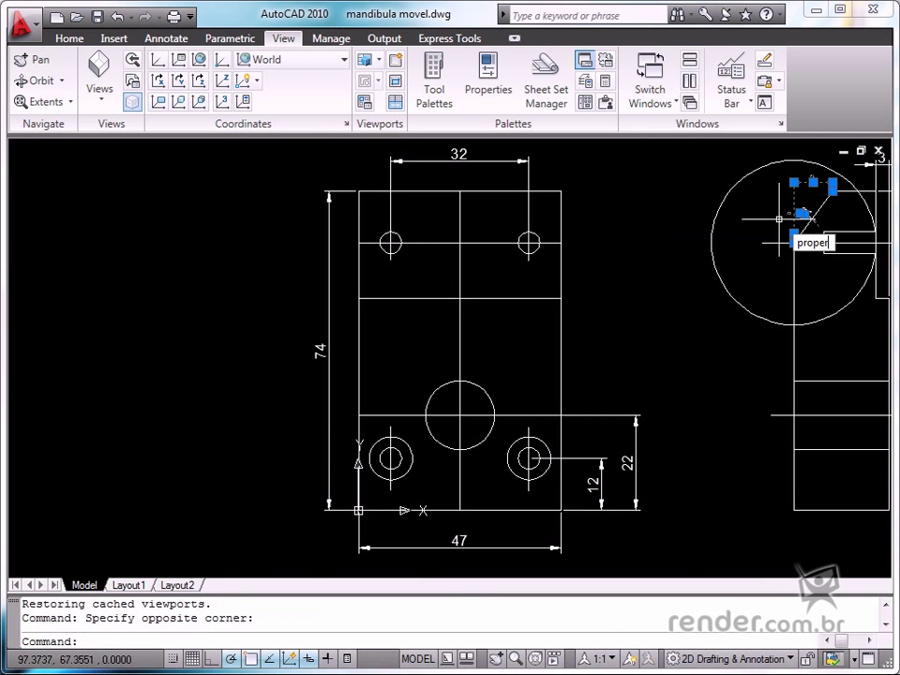
type("ties")
key("Return")
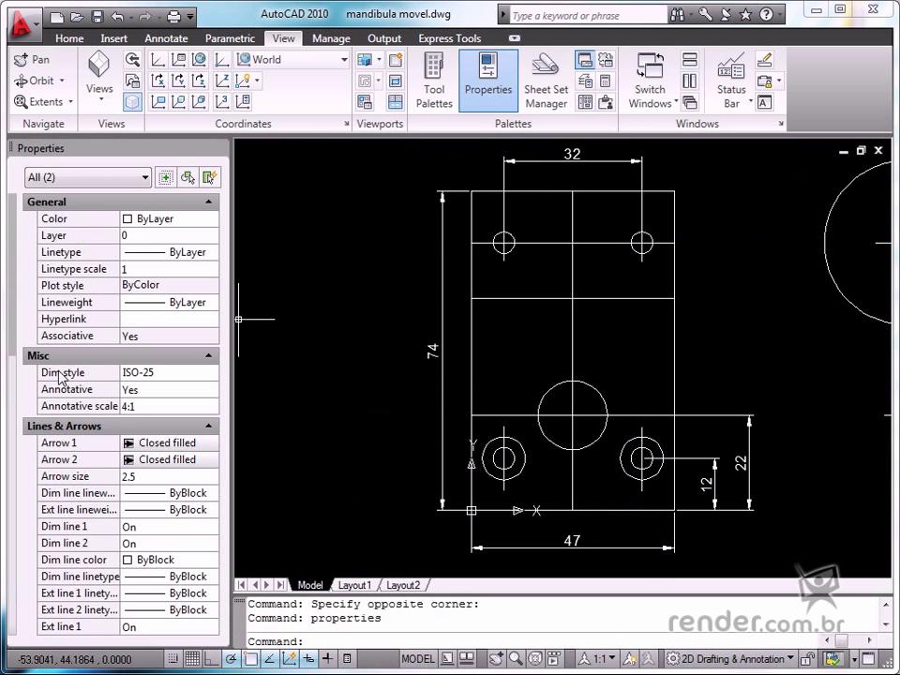
middle_click_drag(600, 314, 478, 322)
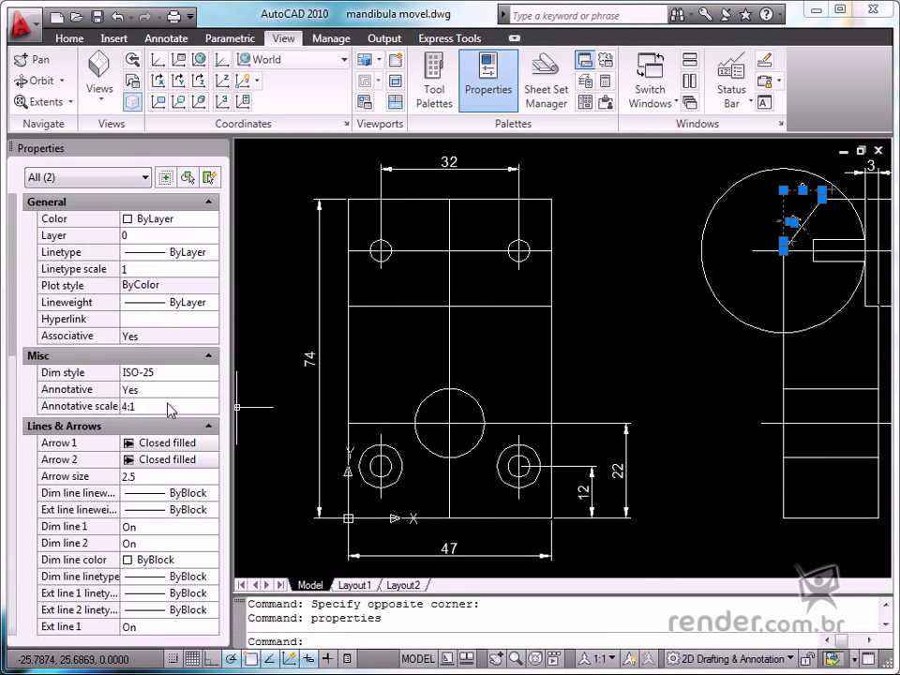
left_click(170, 407)
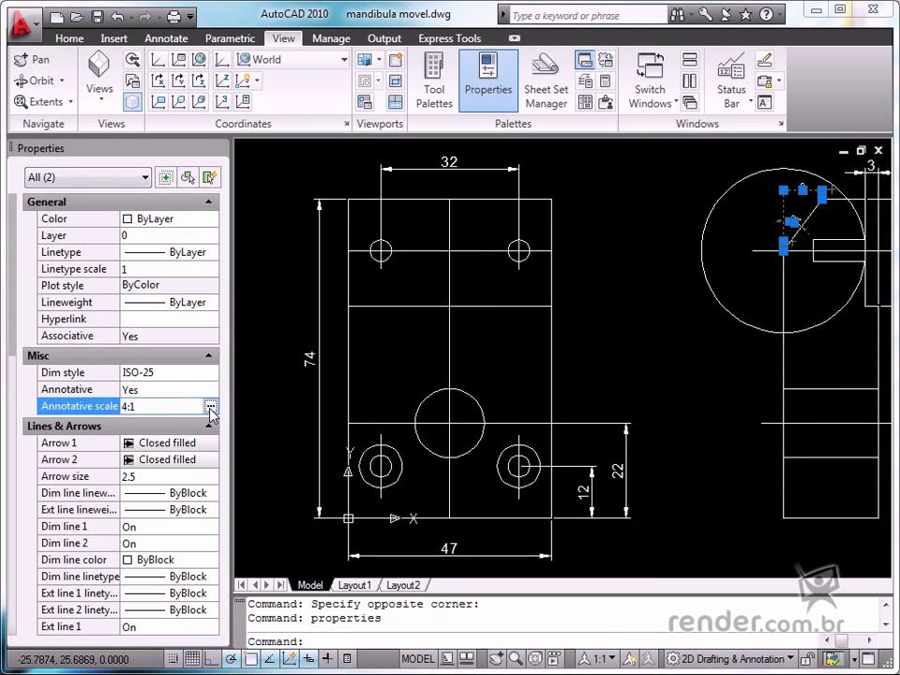
left_click(210, 408)
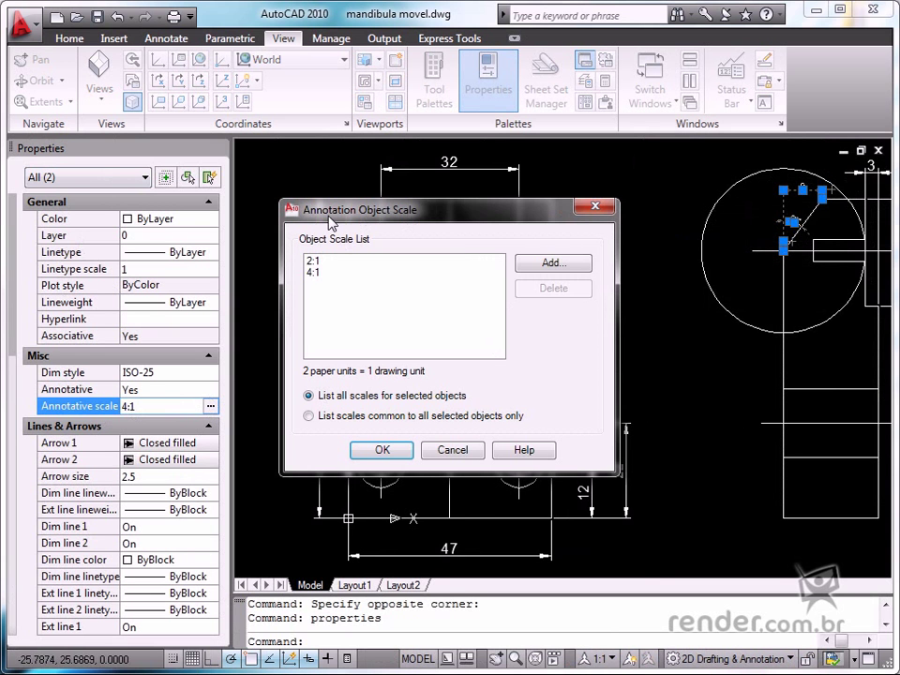
- Replace the detail dimensions' 4:1 annotation scale with 8:1, keeping 2:1
left_click(314, 273)
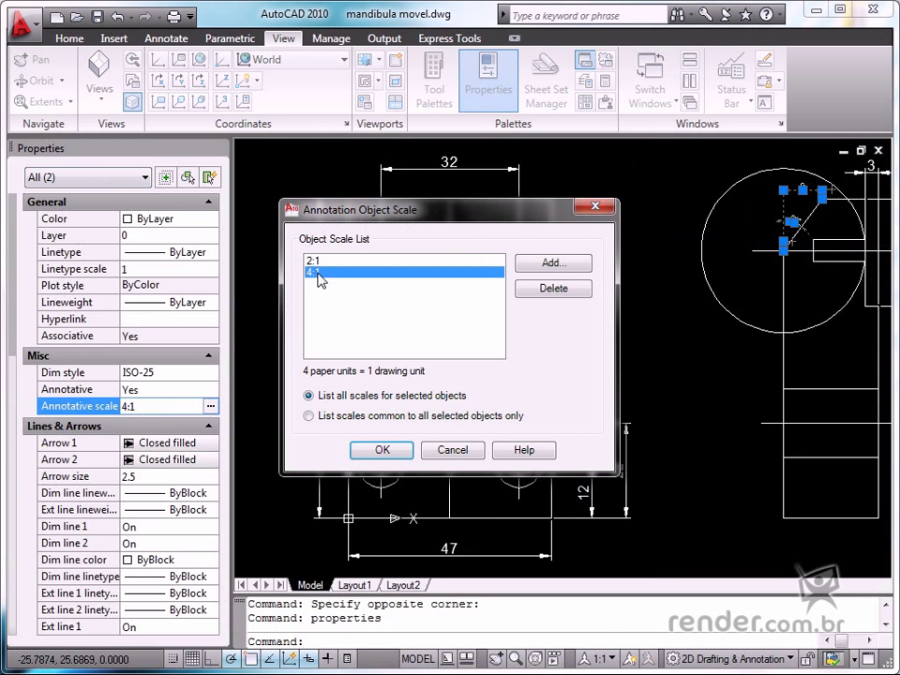
left_click(522, 291)
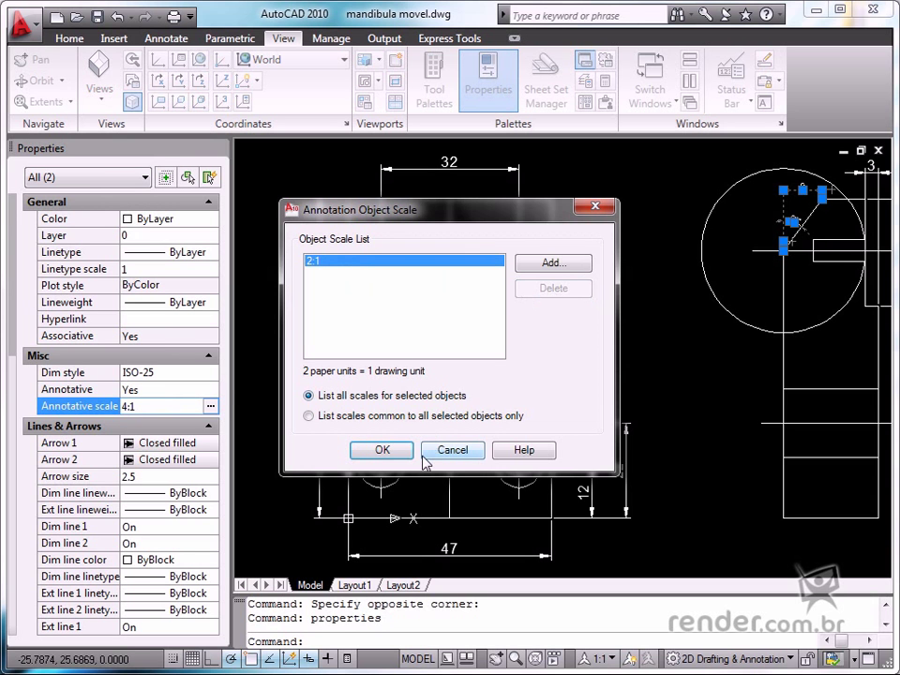
left_click(551, 266)
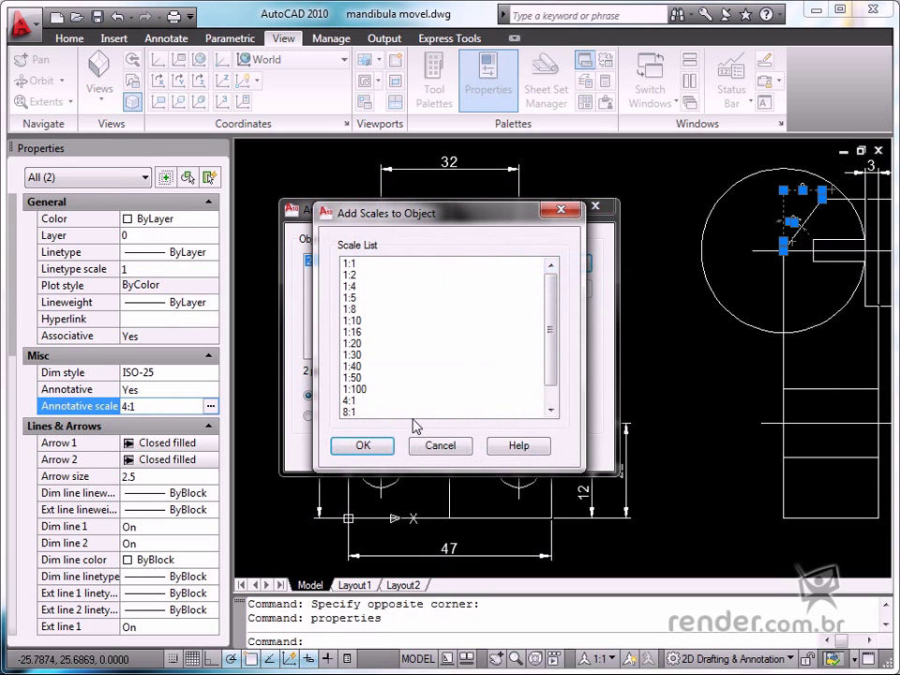
left_click(353, 412)
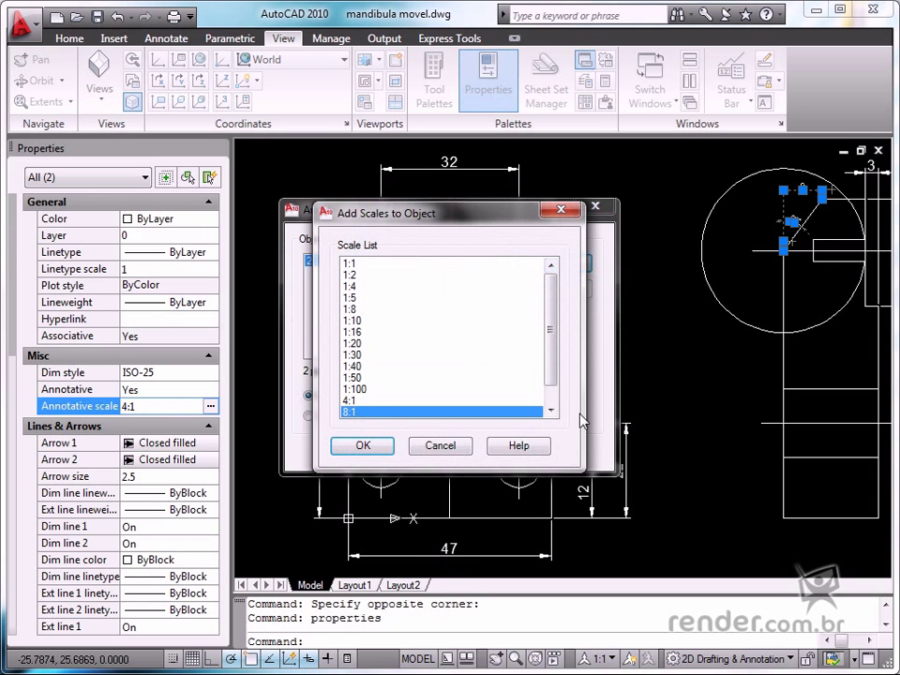
left_click(366, 447)
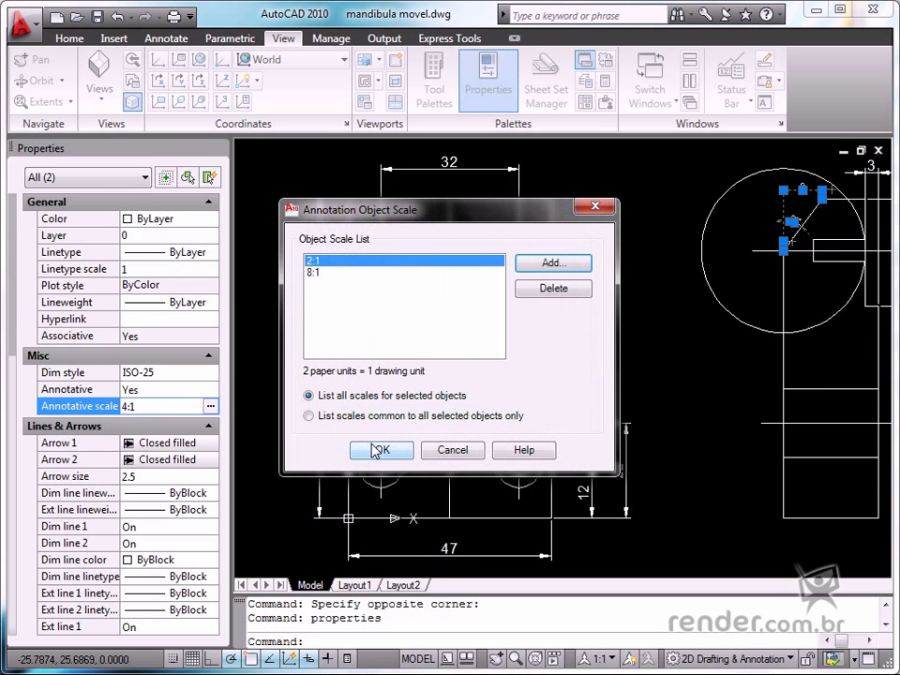
left_click(379, 450)
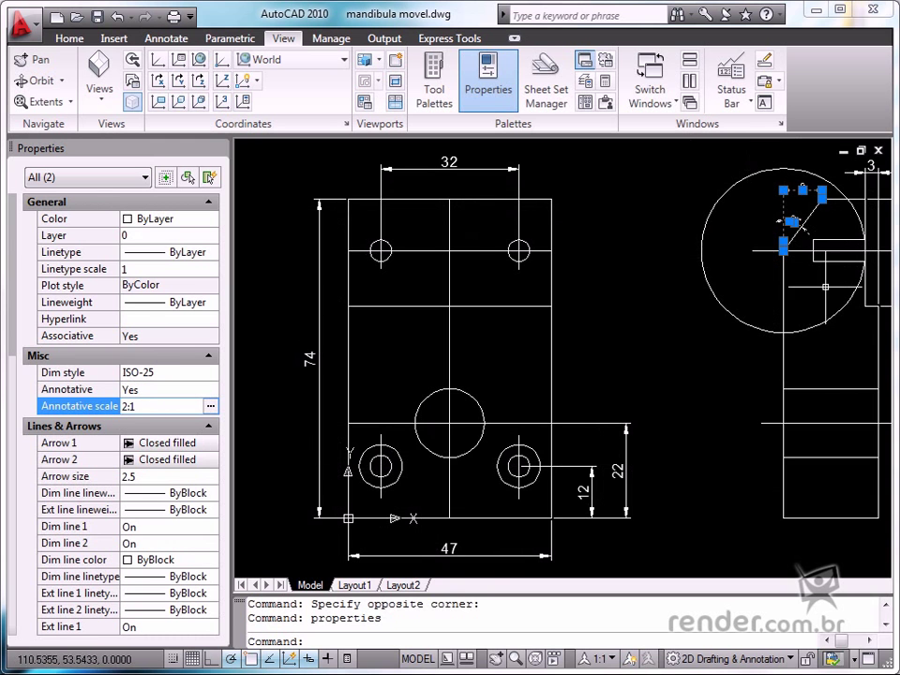
- Zoom out to show all three views, then inspect the right view's two dimensions
key("Escape")
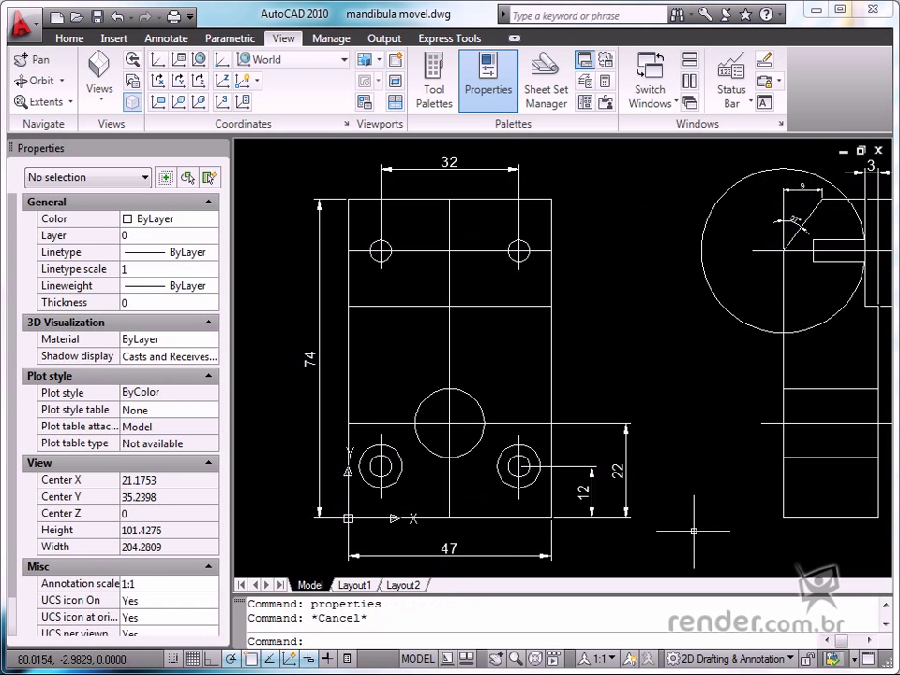
middle_click_drag(695, 532, 659, 425)
scroll(660, 426, "down", 2)
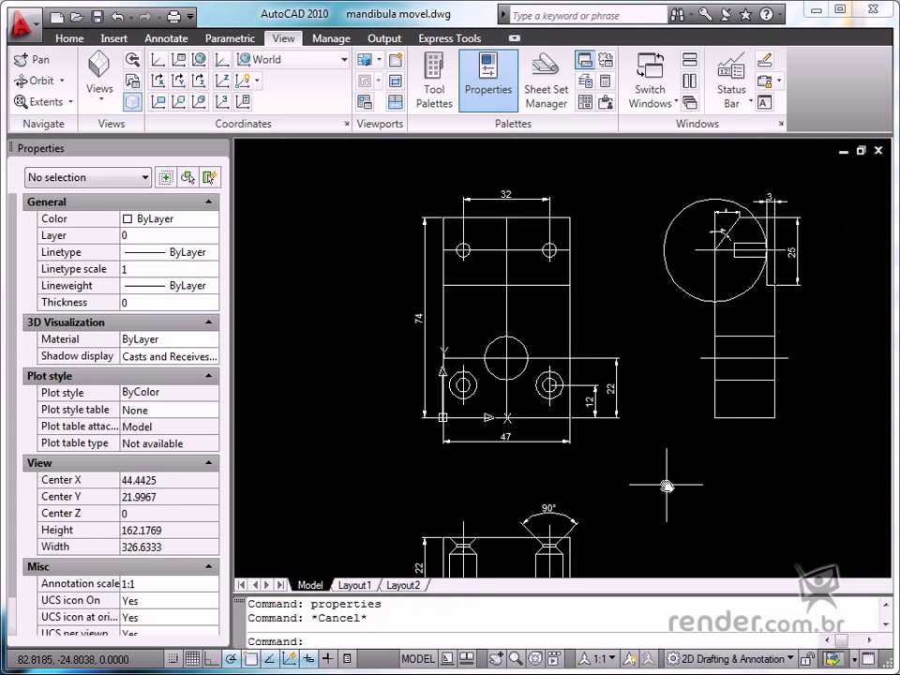
mouse_move(661, 473)
middle_mouse_down()
mouse_move(652, 440)
mouse_move(649, 447)
middle_mouse_up()
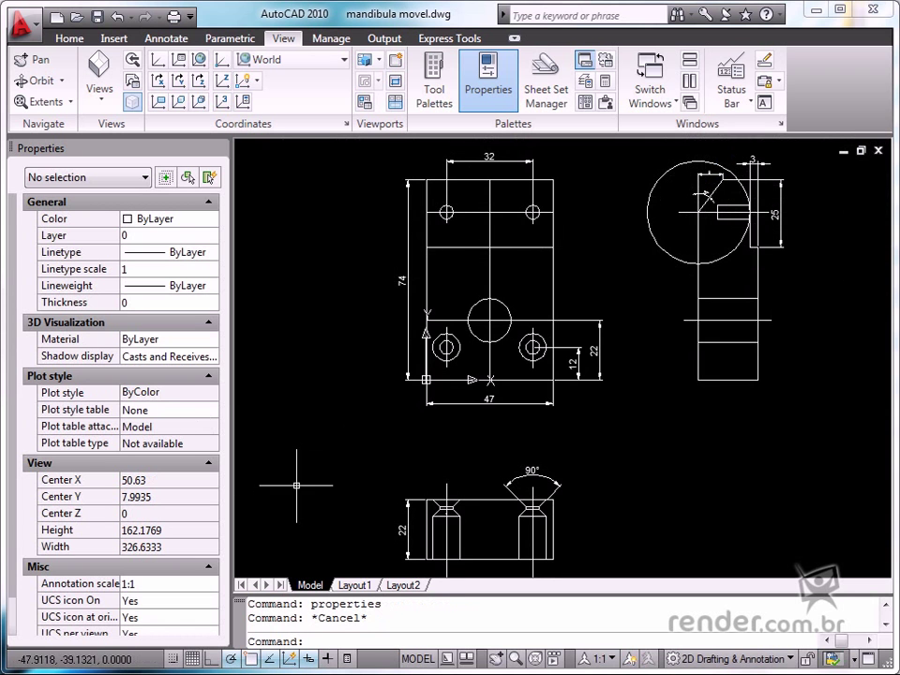
mouse_move(409, 502)
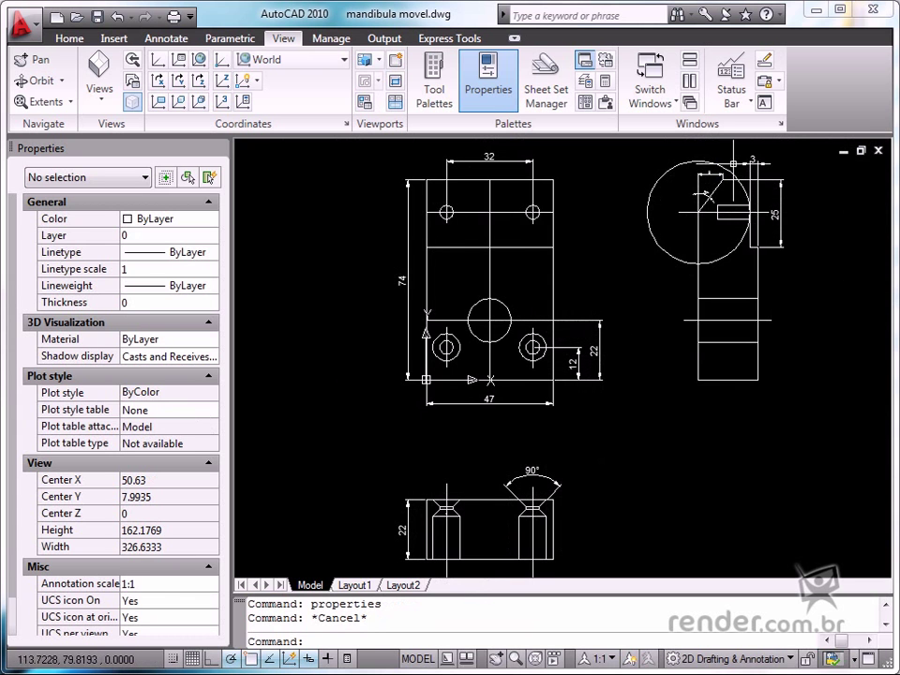
left_click(709, 190)
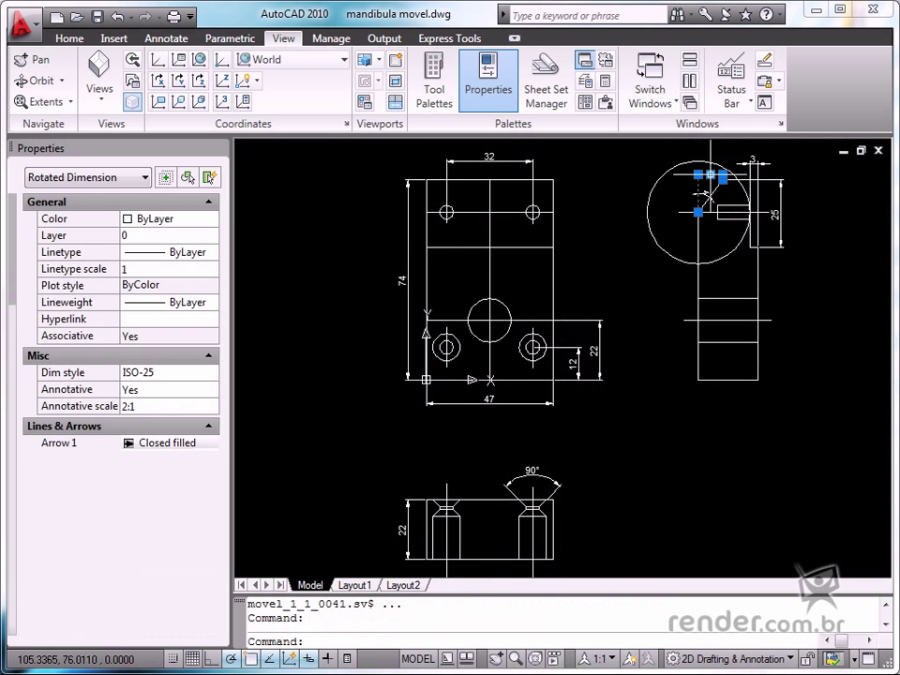
left_click(703, 194)
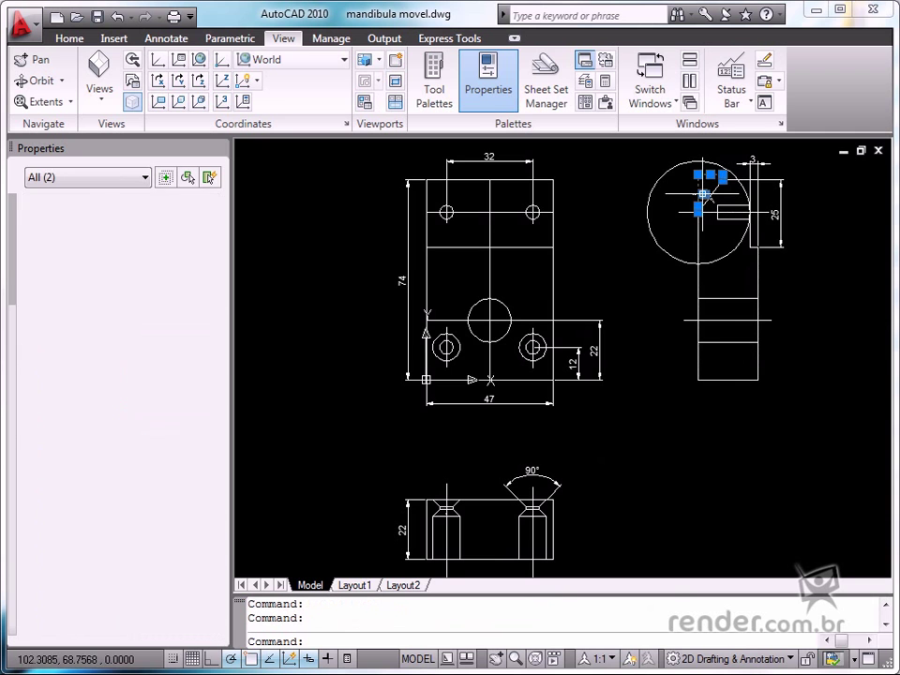
key("Escape")
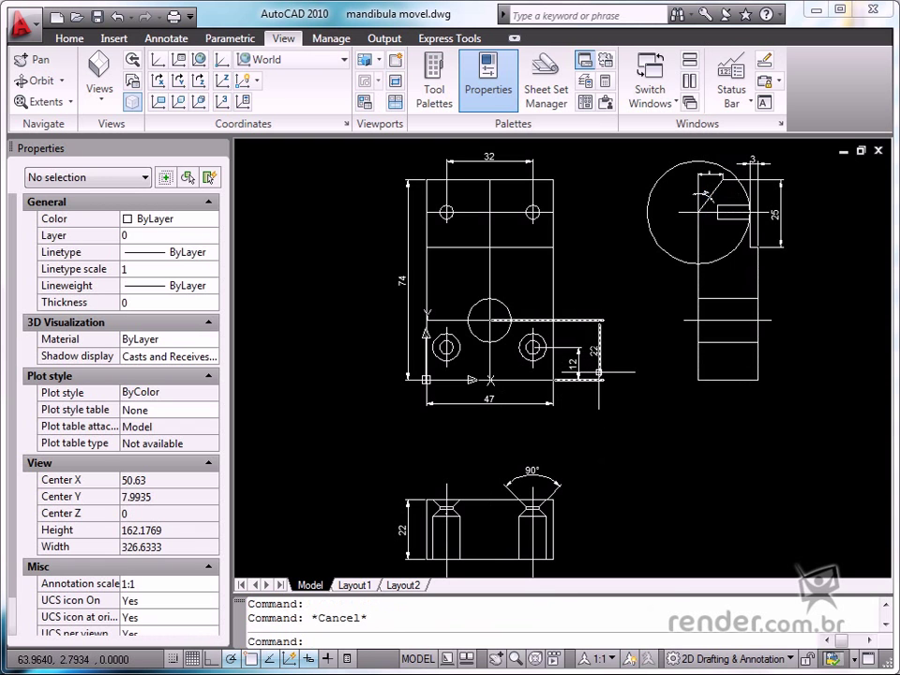
- Select the 22 dimension and add the 12 dimension with a crossing window
left_click(600, 373)
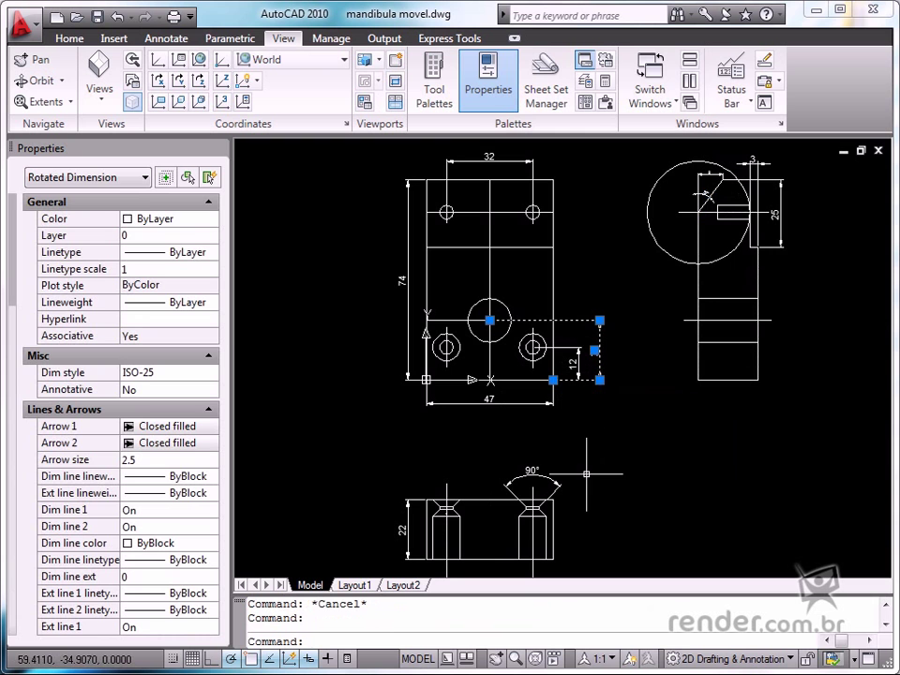
key("Escape")
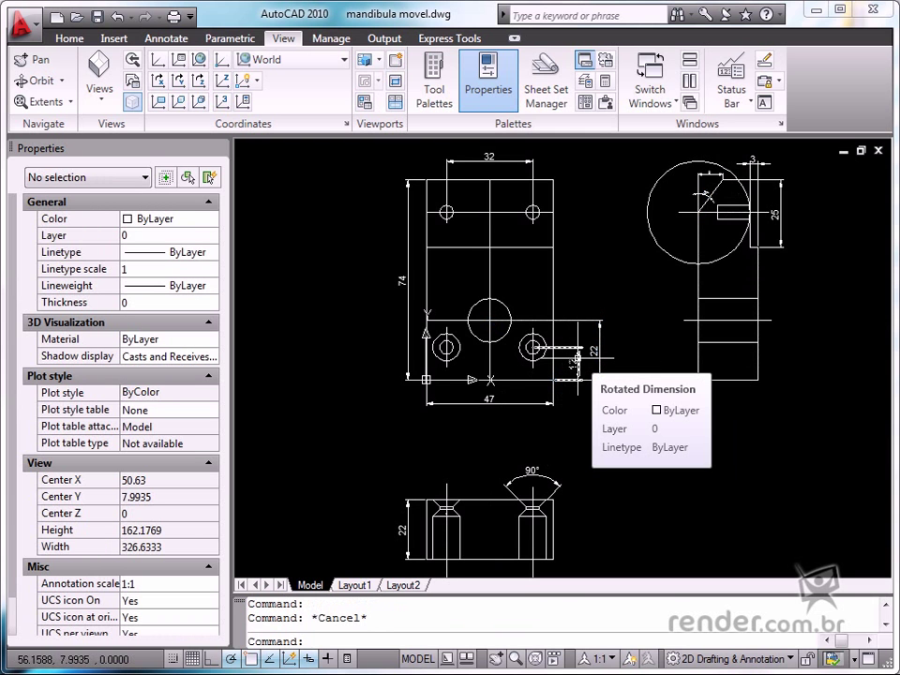
left_click(576, 359)
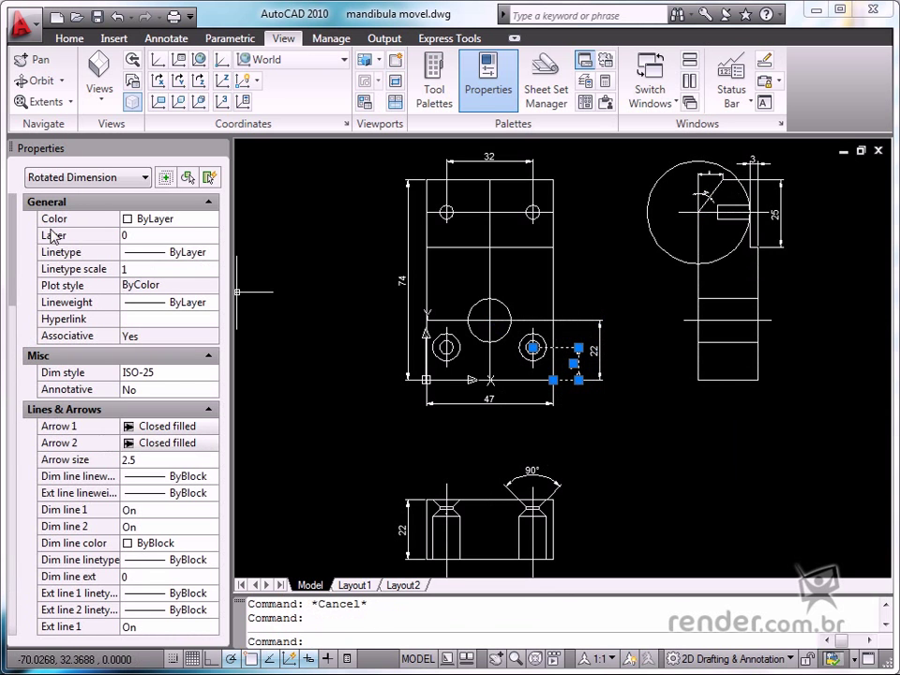
left_click(637, 282)
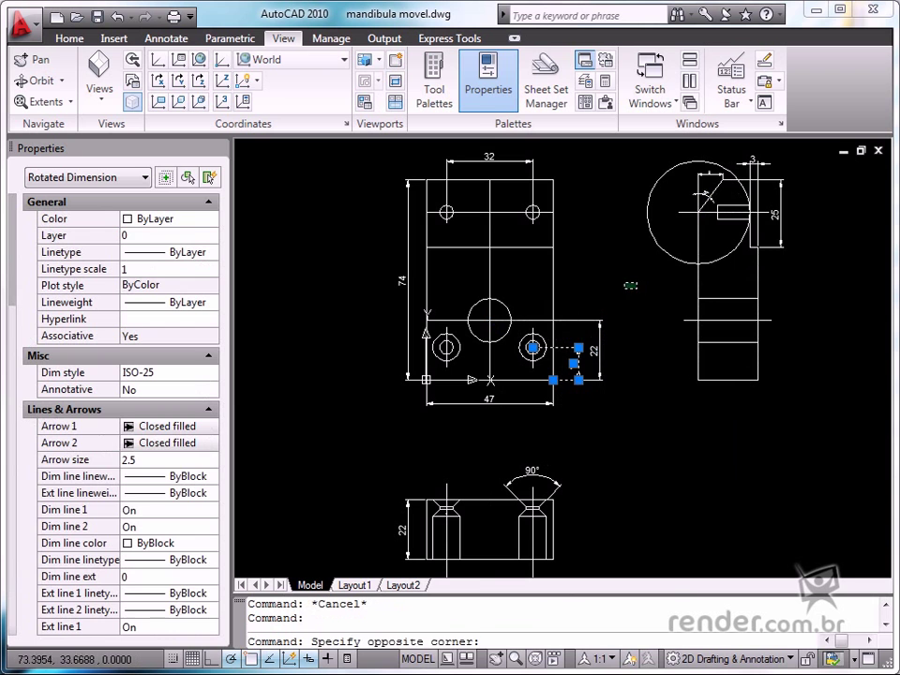
left_click(564, 394)
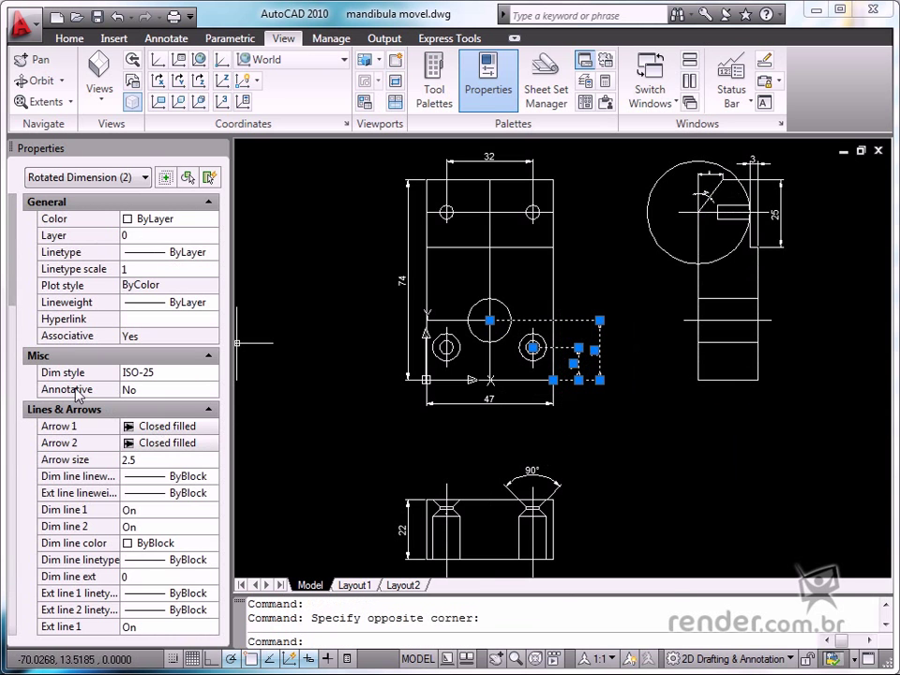
- Set Annotative to Yes for the 12 and 22 dimensions and select their Annotative scale row
left_click(212, 394)
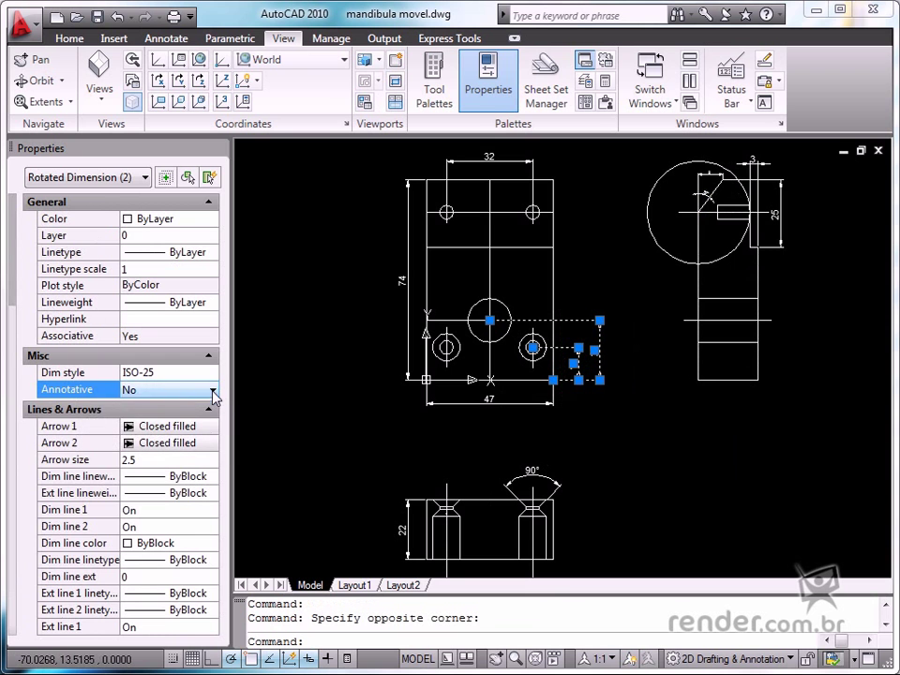
left_click(214, 394)
left_click(140, 406)
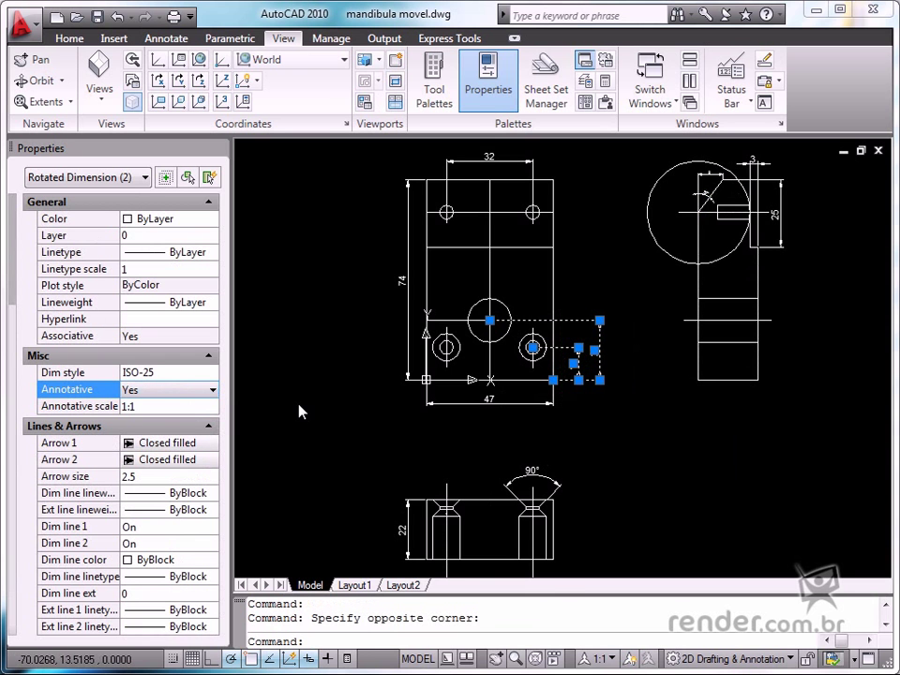
left_click(155, 410)
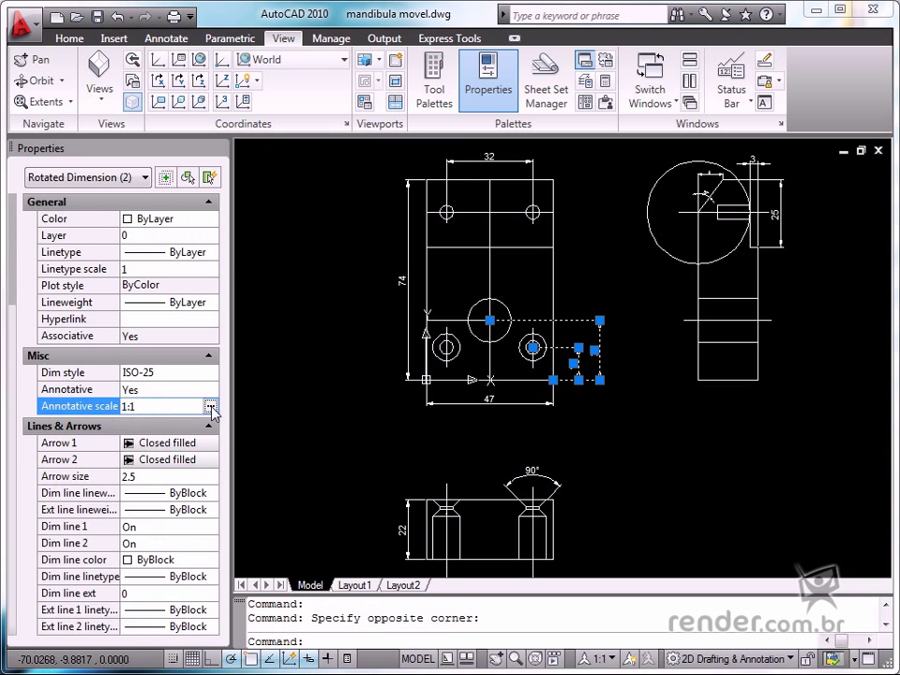
- Add the 1:2 and 1:4 scales to the 12 and 22 dimensions alongside 1:1
left_click(211, 407)
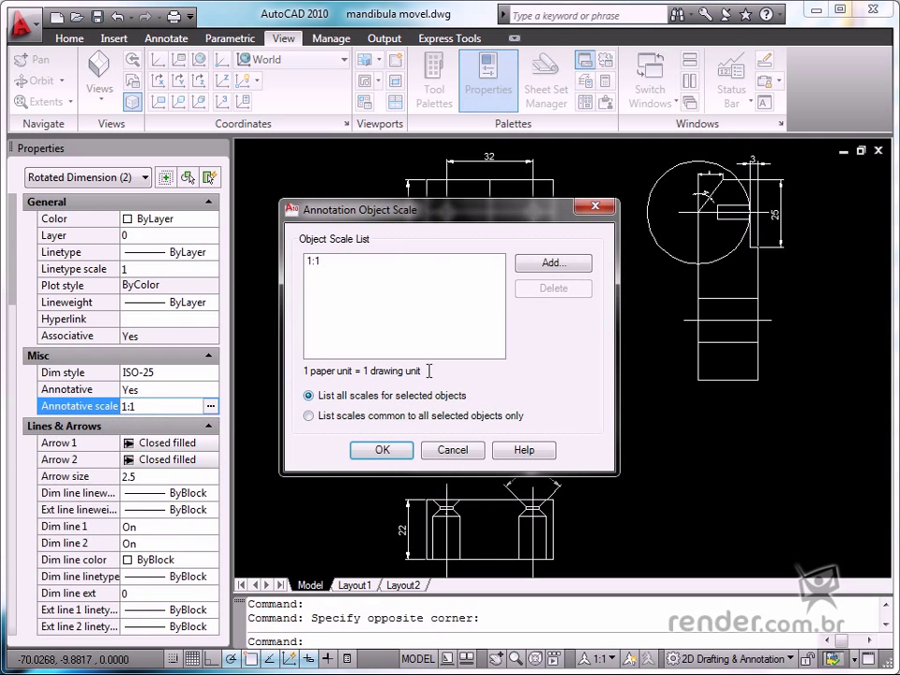
left_click(537, 266)
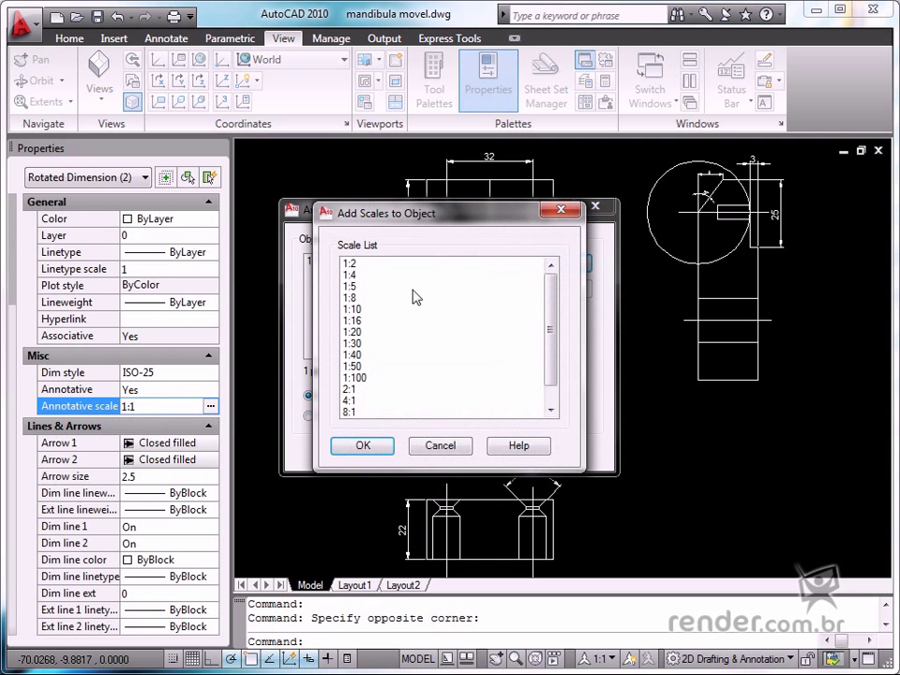
left_click(352, 266)
left_click(353, 276, "shift")
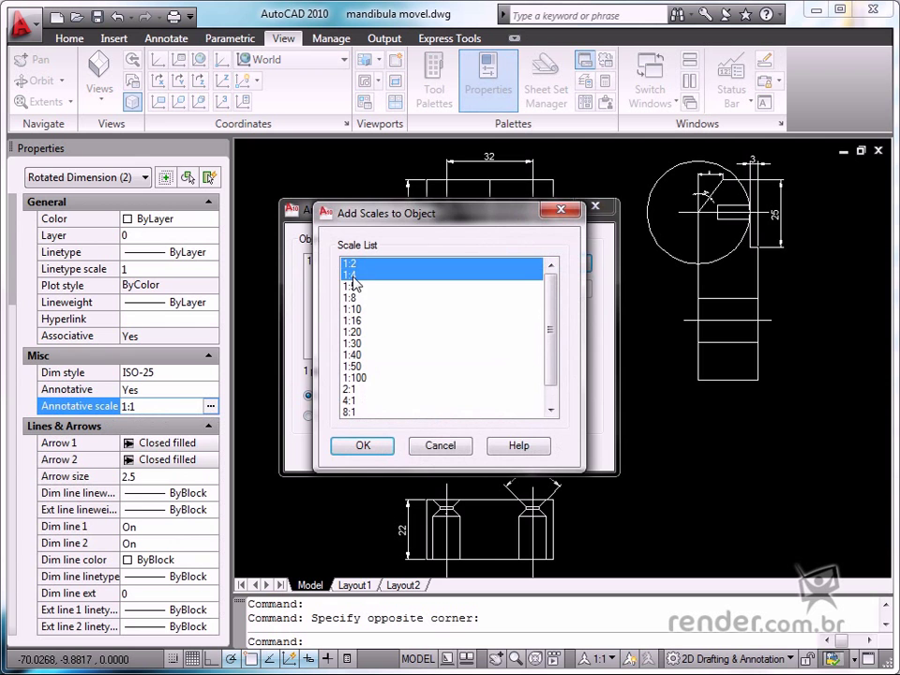
left_click(371, 446)
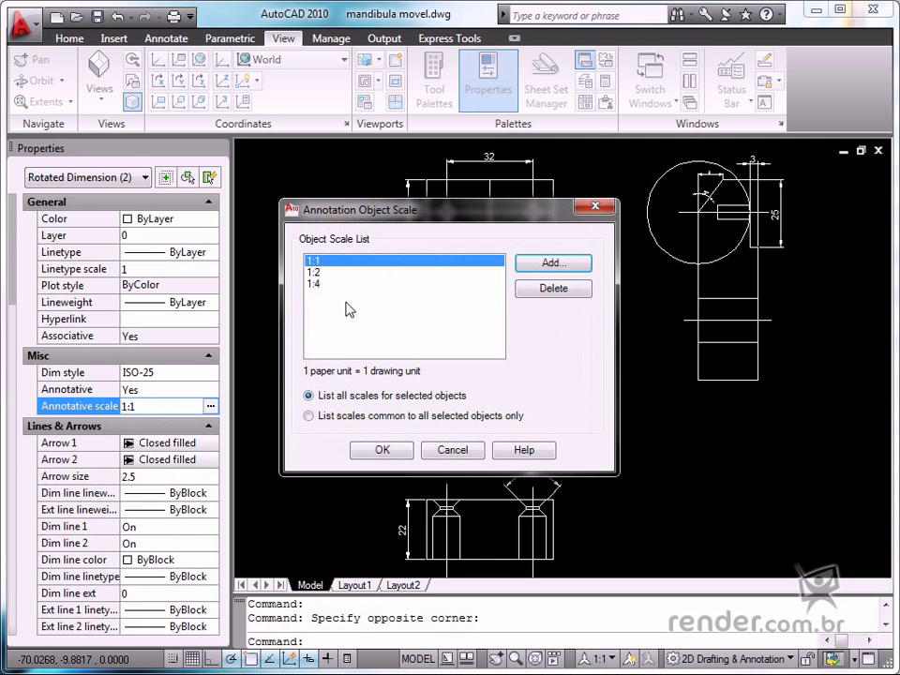
left_click(397, 451)
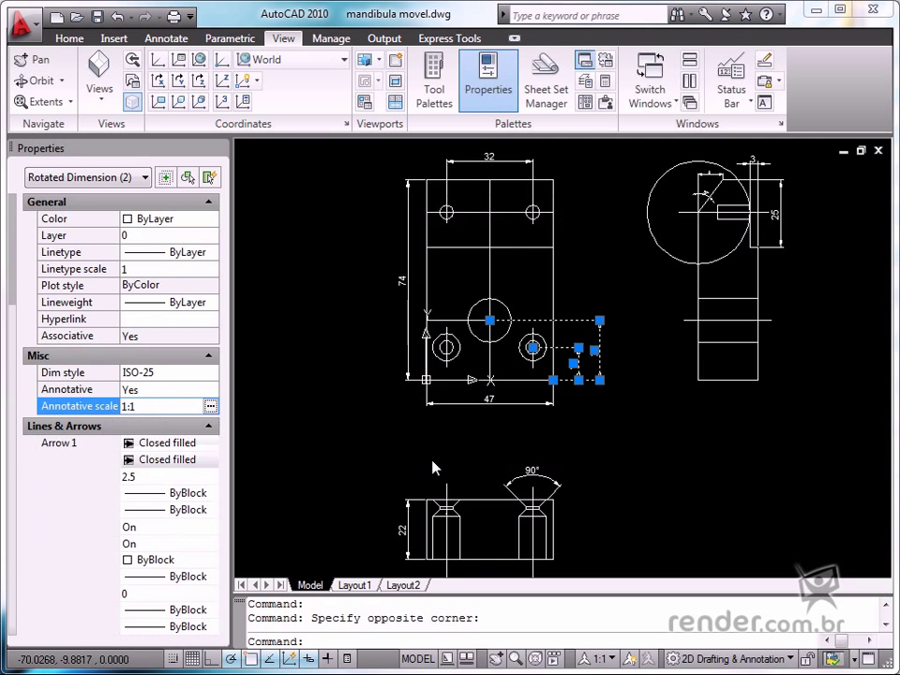
key("Escape")
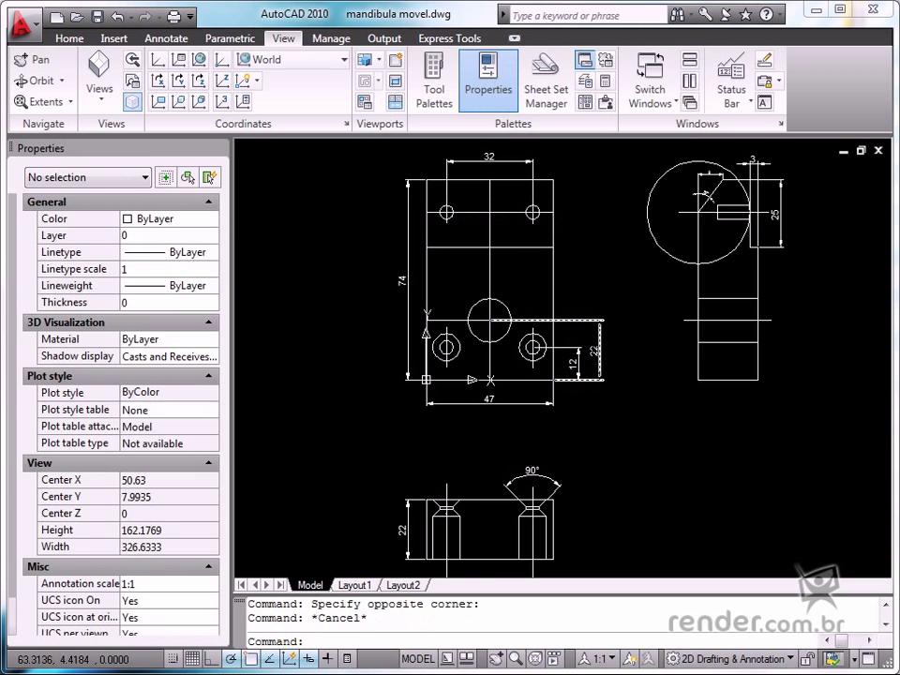
left_click(601, 370)
left_click(582, 358)
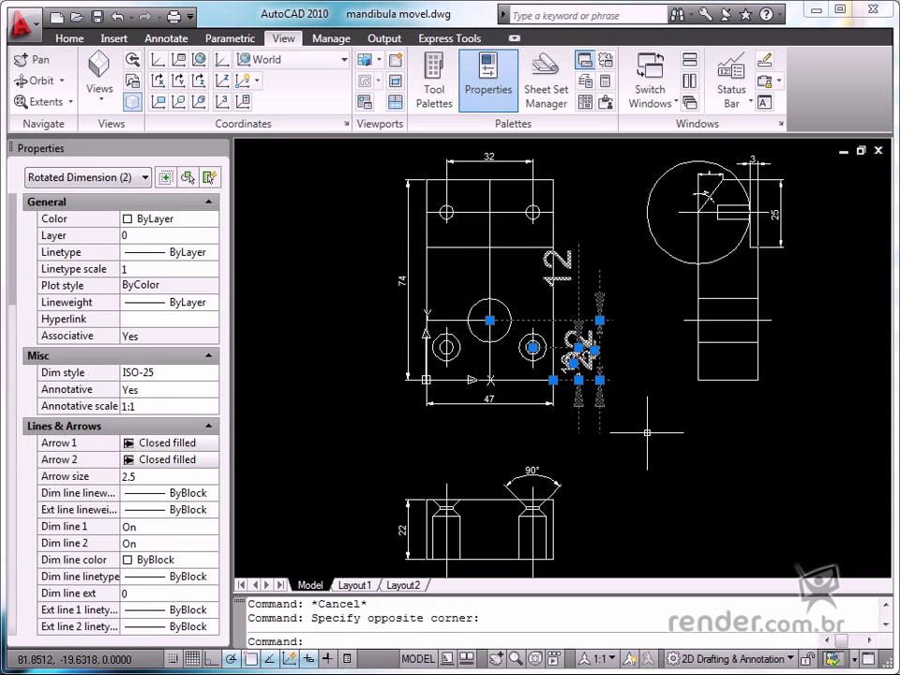
key("Escape")
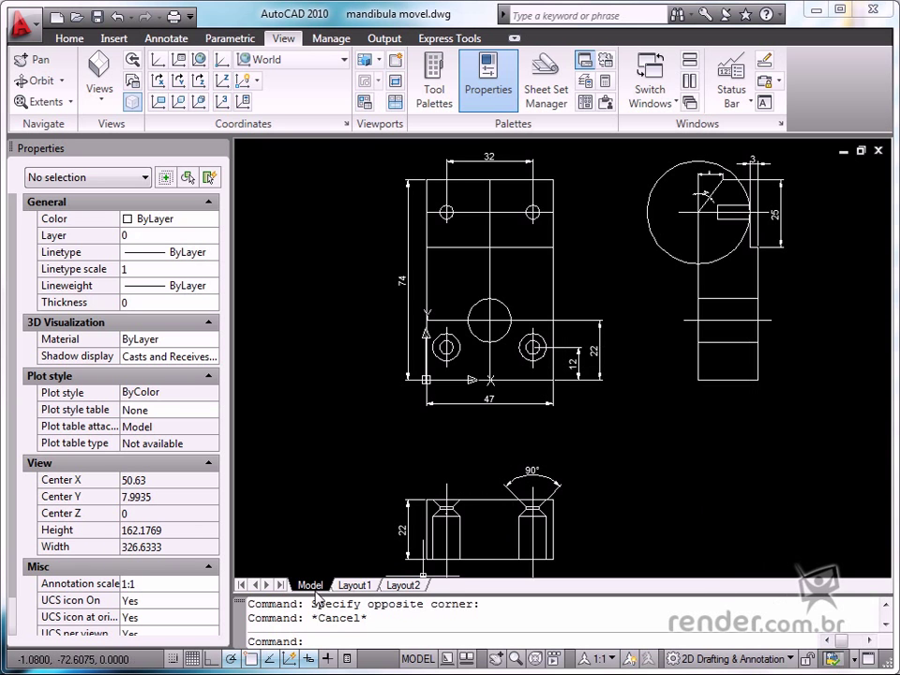
left_click(574, 362)
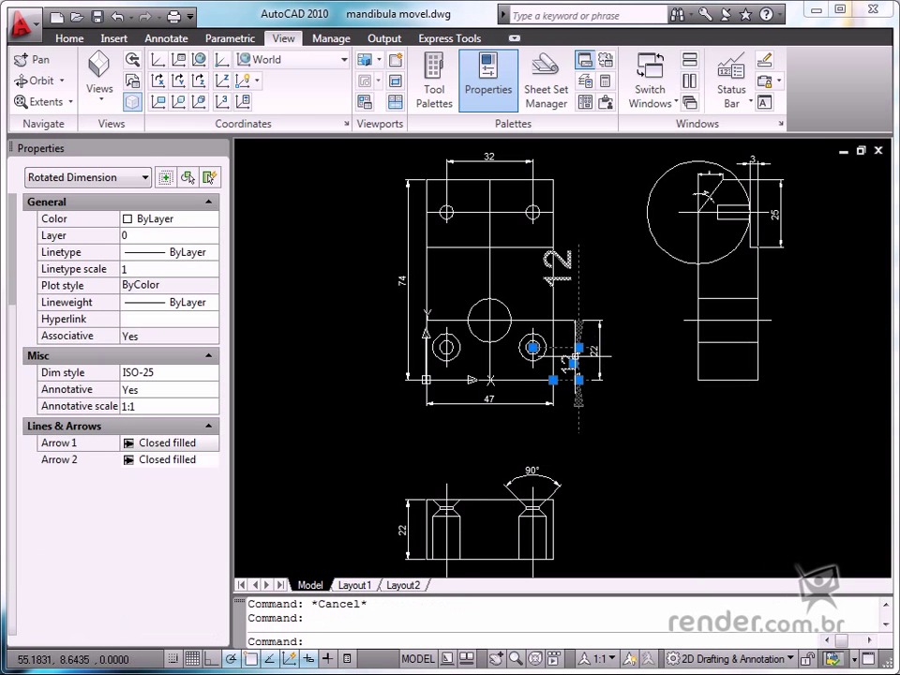
key("Escape")
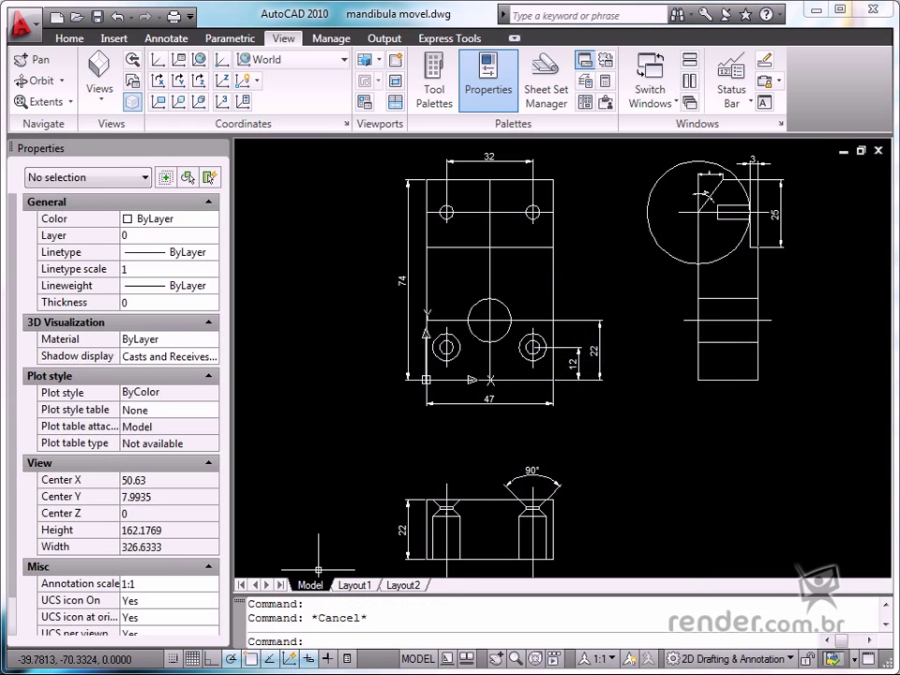